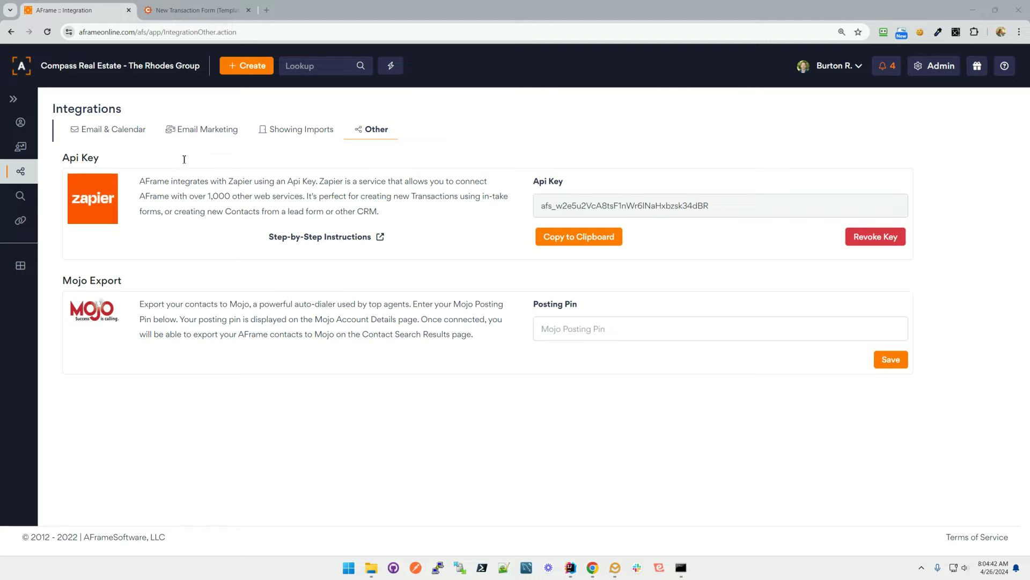
Open the account options menu, then expand and collapse the navigation sidebar.
left_click(836, 67)
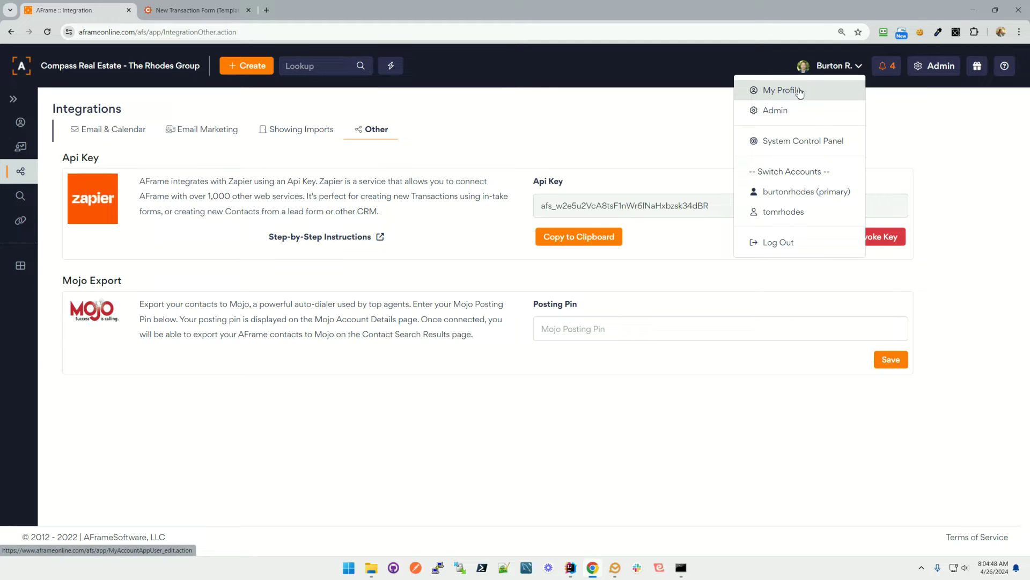
left_click(14, 100)
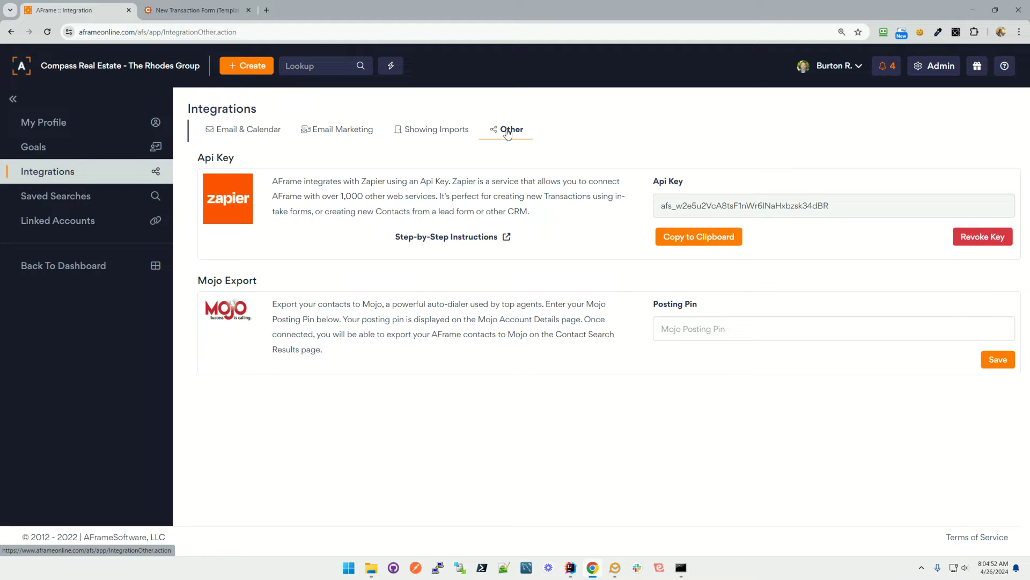
left_click(13, 99)
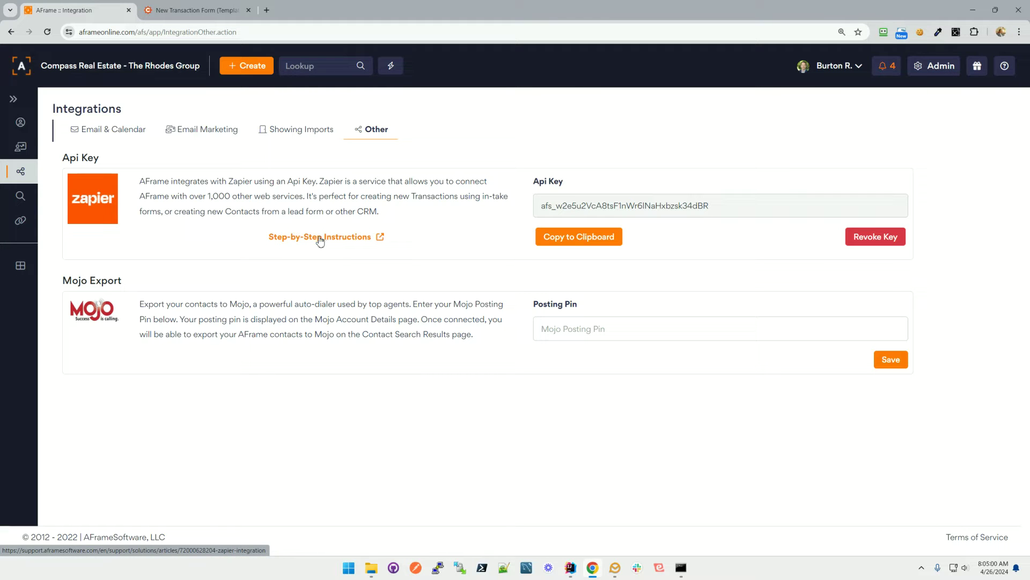
Read the Zapier step-by-step setup article, then switch to the New Transaction Form (Template) tab.
left_click(320, 240)
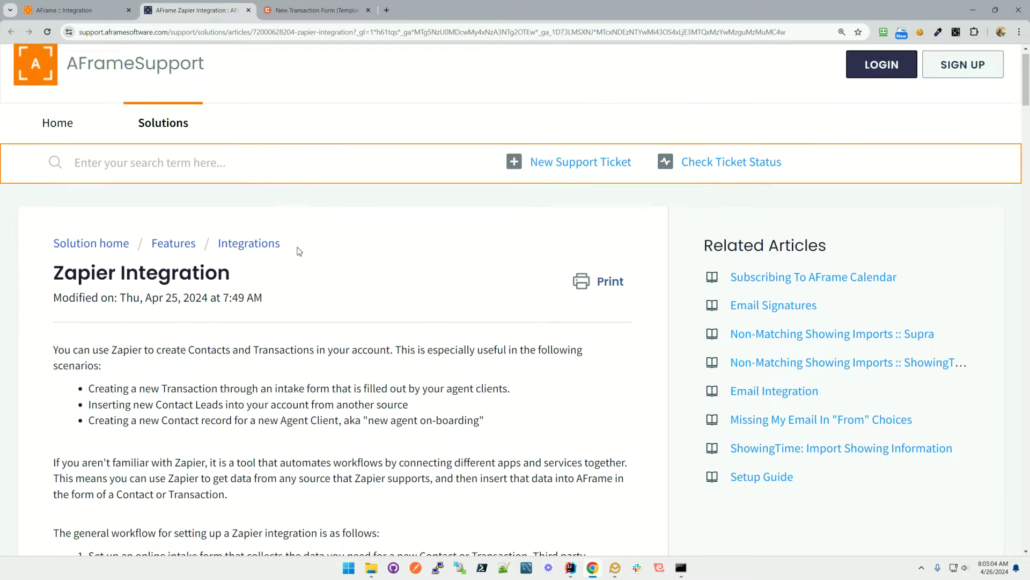
scroll(298, 251, "down", 3)
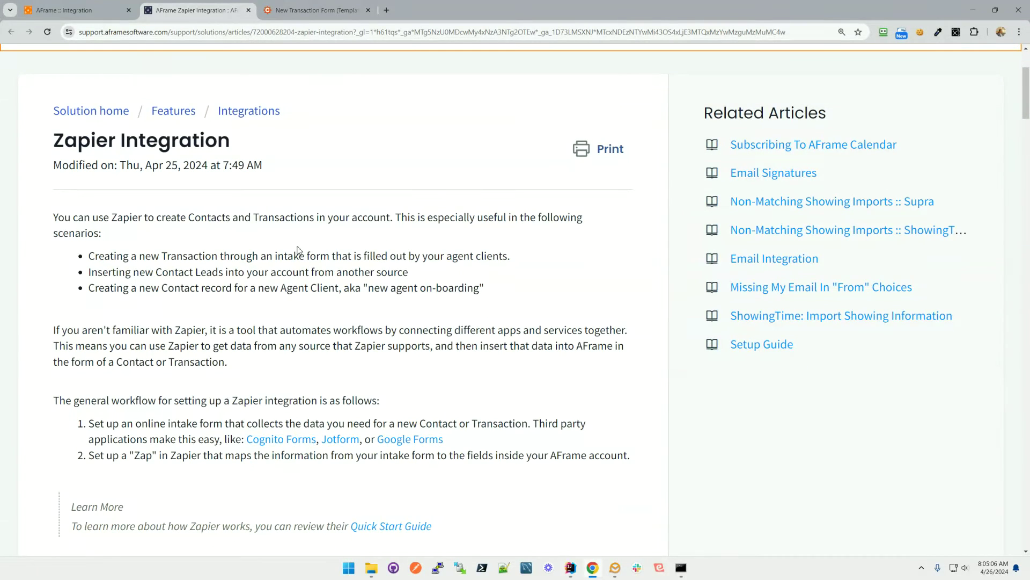
scroll(298, 240, "down", 1)
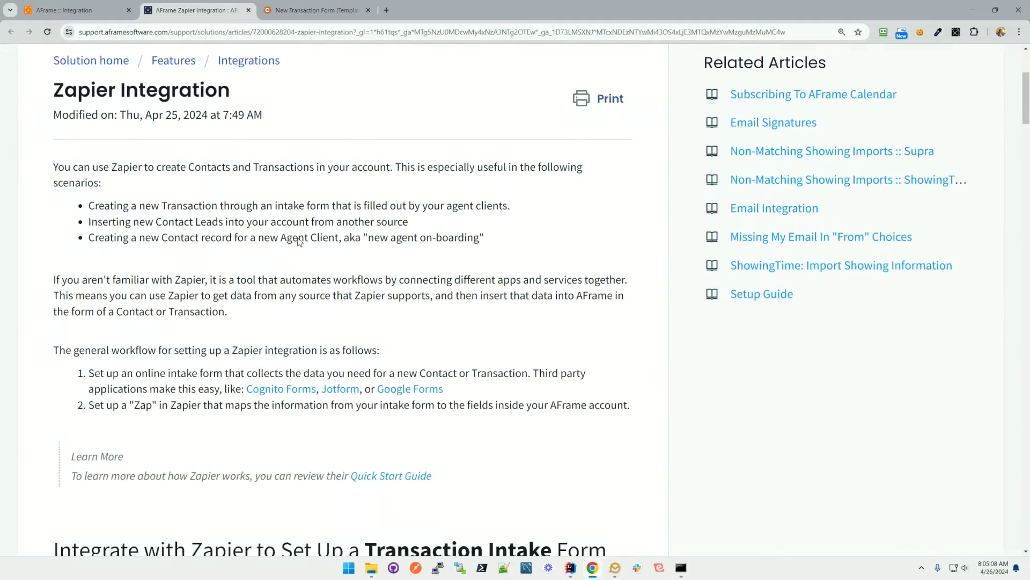
scroll(299, 238, "down", 5)
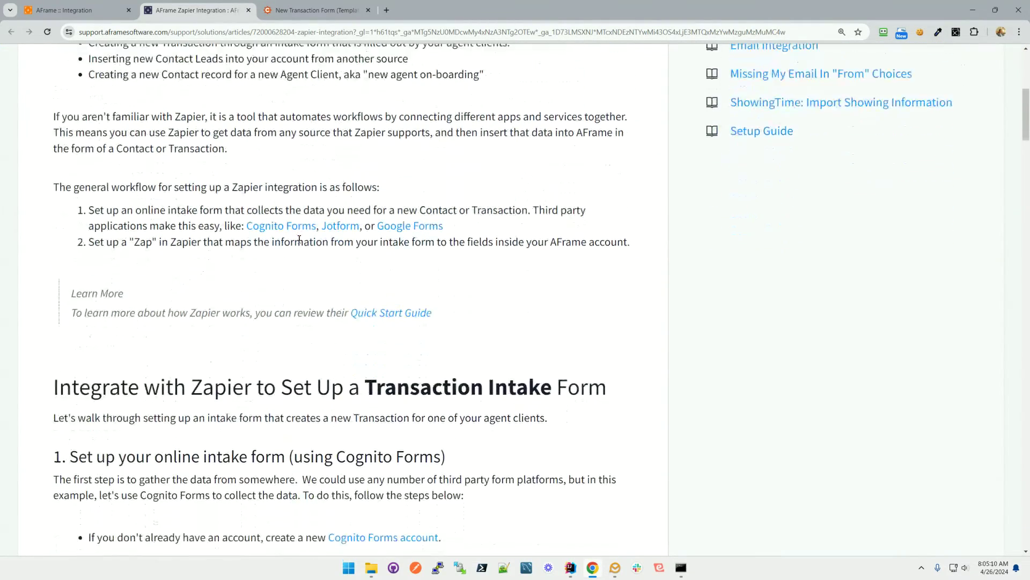
scroll(299, 239, "down", 3)
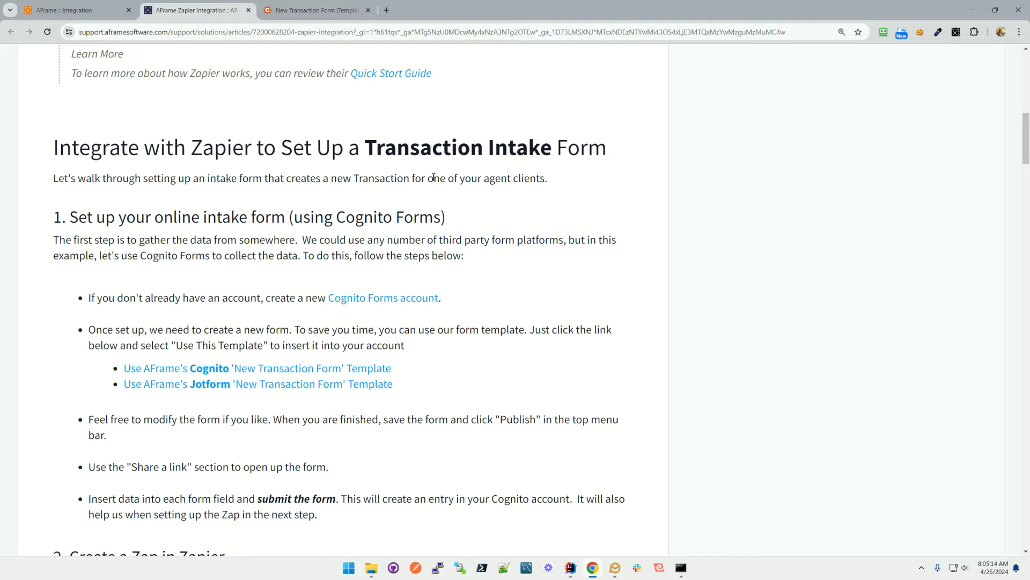
scroll(435, 189, "down", 2)
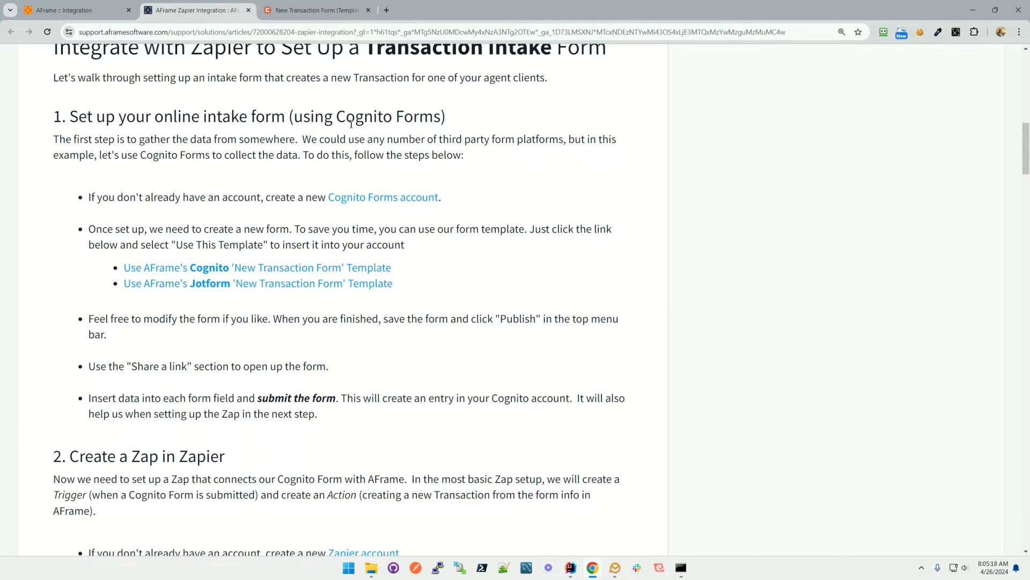
scroll(350, 128, "down", 1)
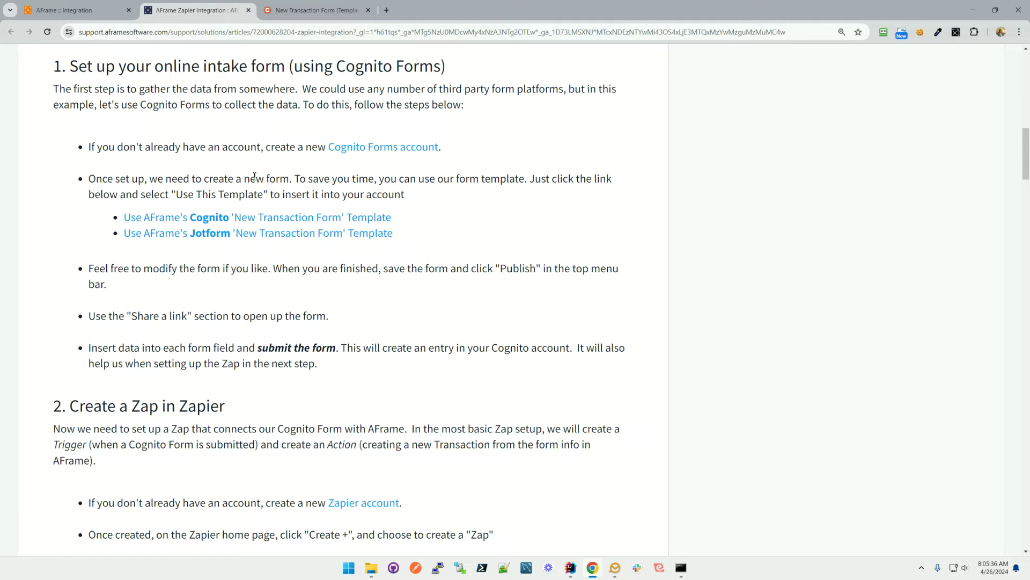
left_click(325, 12)
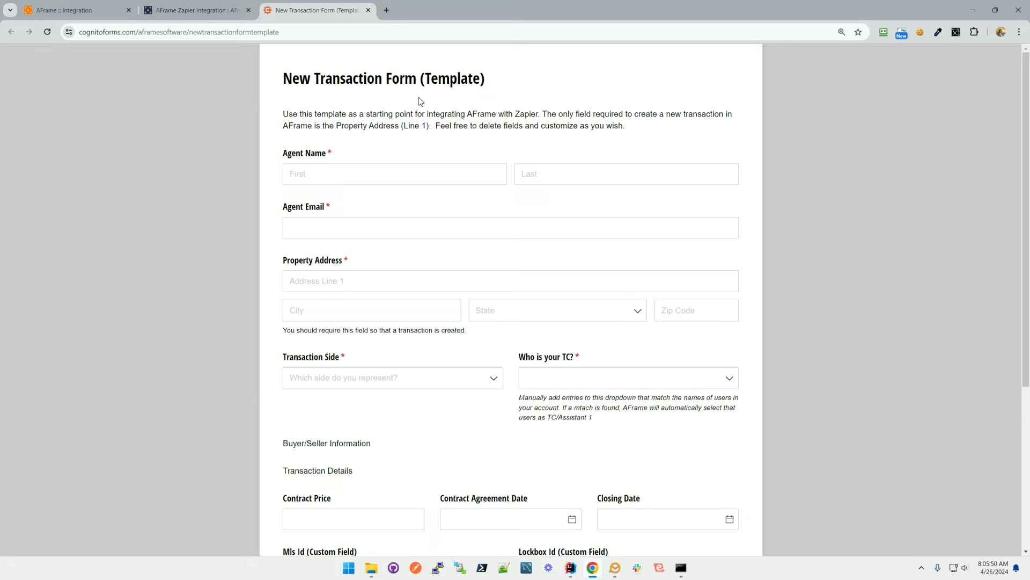
Enter the agent's first name, last name and e-mail address.
left_click(352, 176)
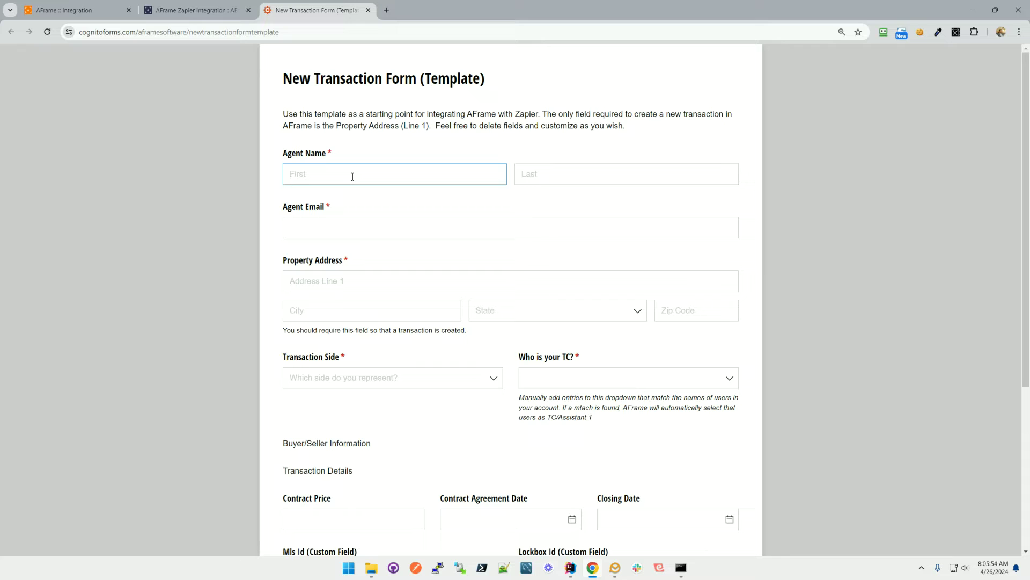
key("Tab")
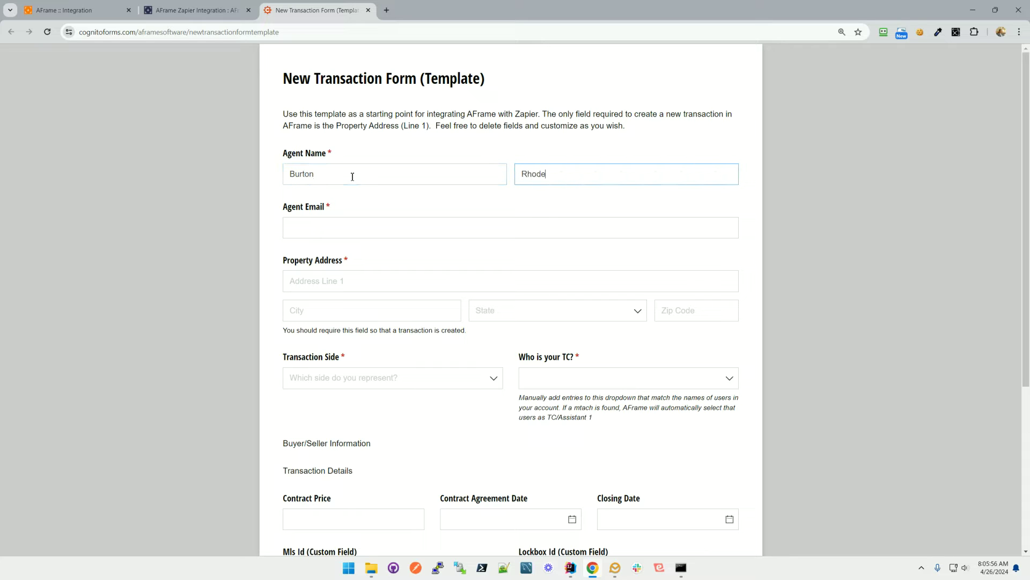
key("Tab")
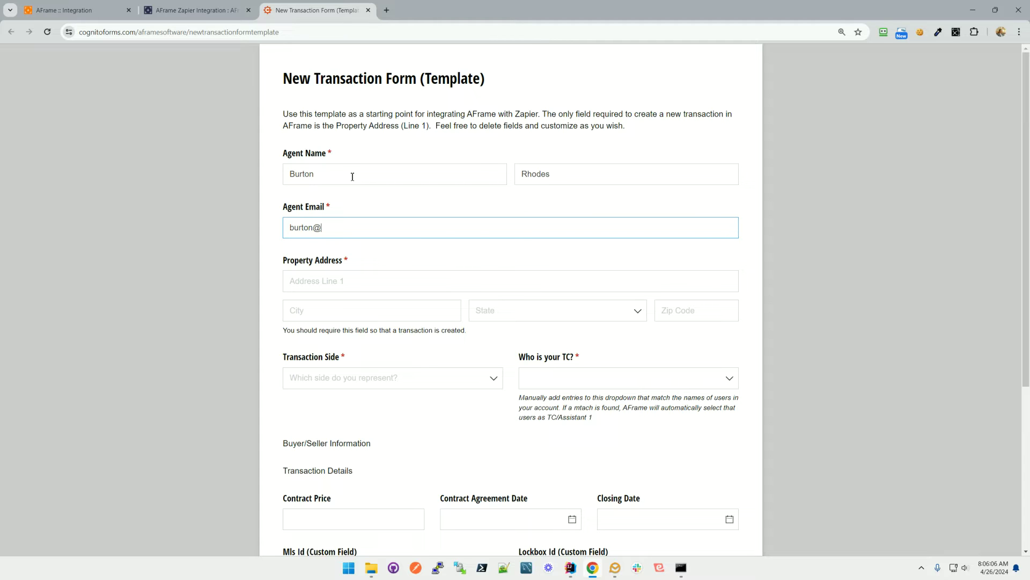
left_click_drag(324, 176, 283, 173)
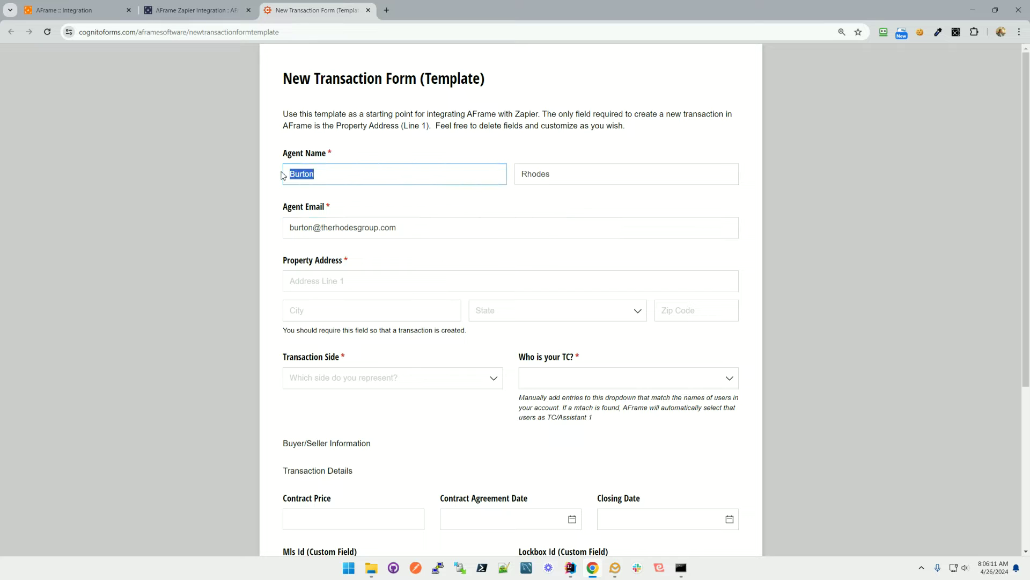
left_click(318, 172)
Fill in the property's street address, city and state.
left_click(362, 281)
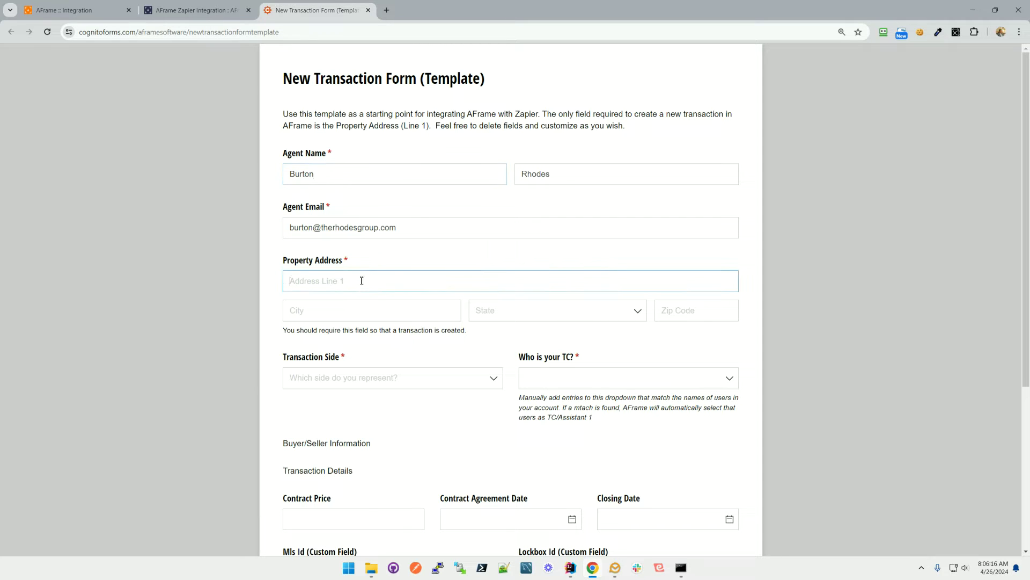
type("13")
key("BackSpace")
key("BackSpace")
key("Tab")
type("Dallas")
key("Tab")
type("T")
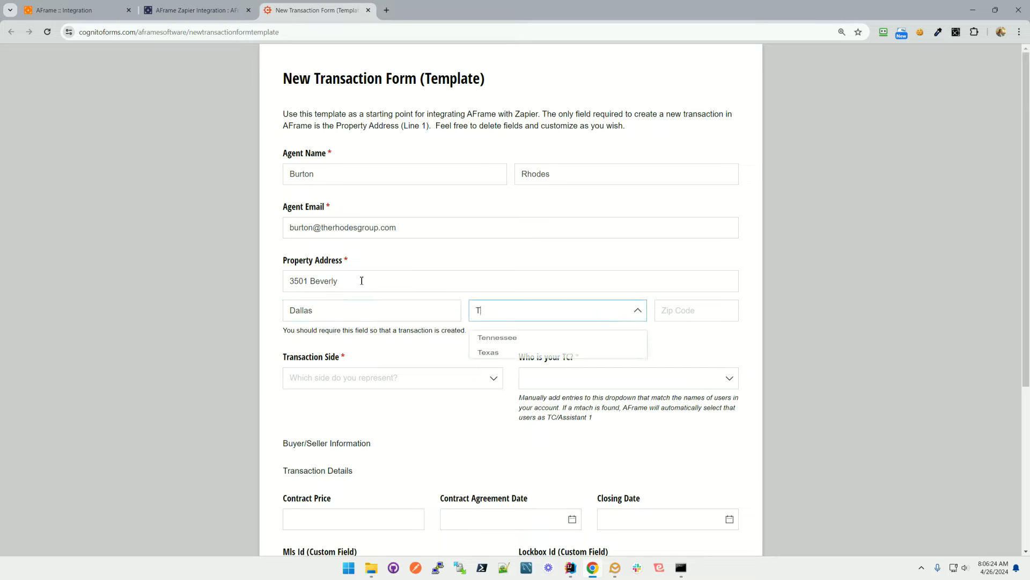
type("ex")
key("Tab")
Enter the property's ZIP code and review the Property Address section.
type("75205")
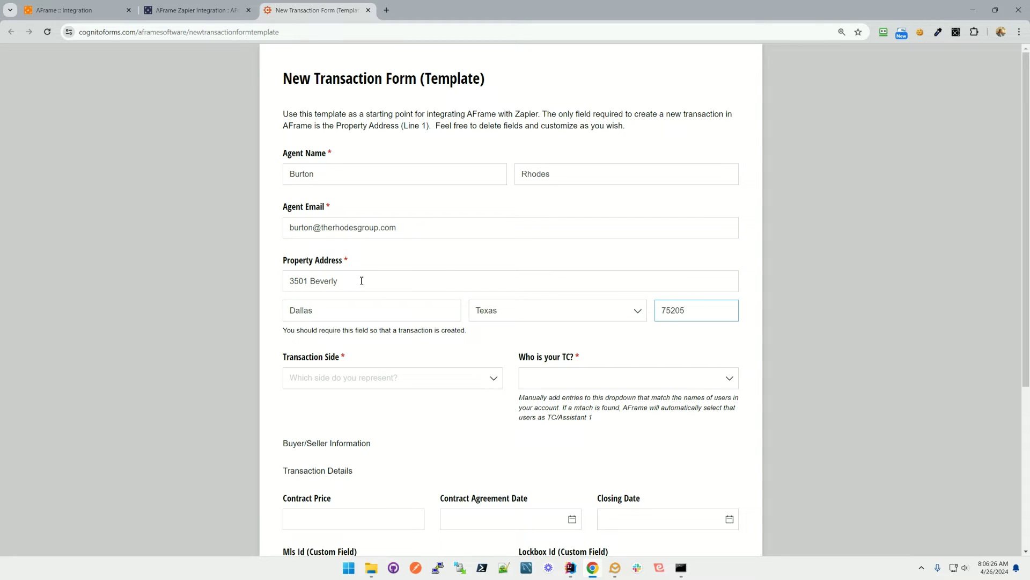
left_click(293, 375)
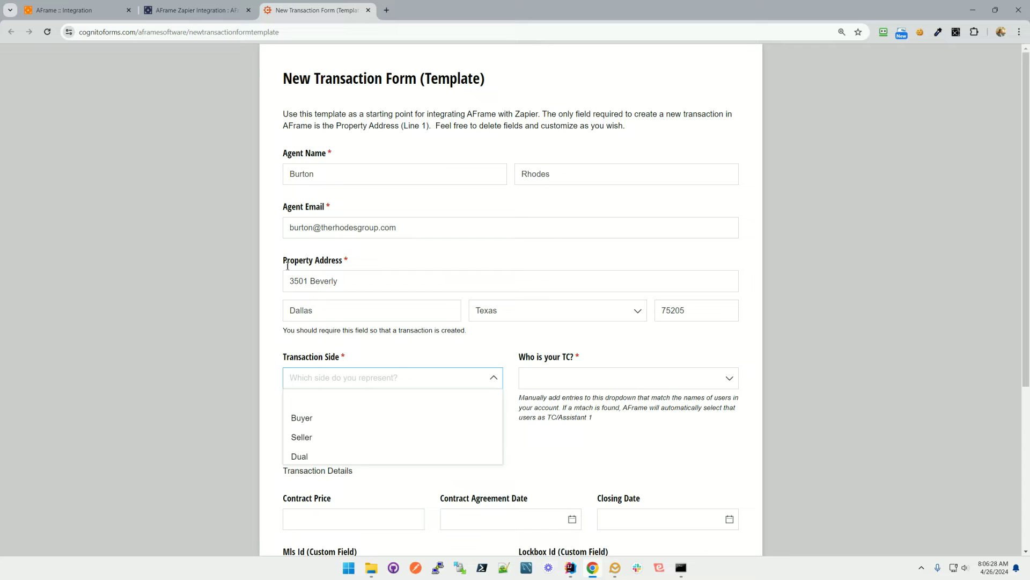
left_click_drag(352, 263, 286, 265)
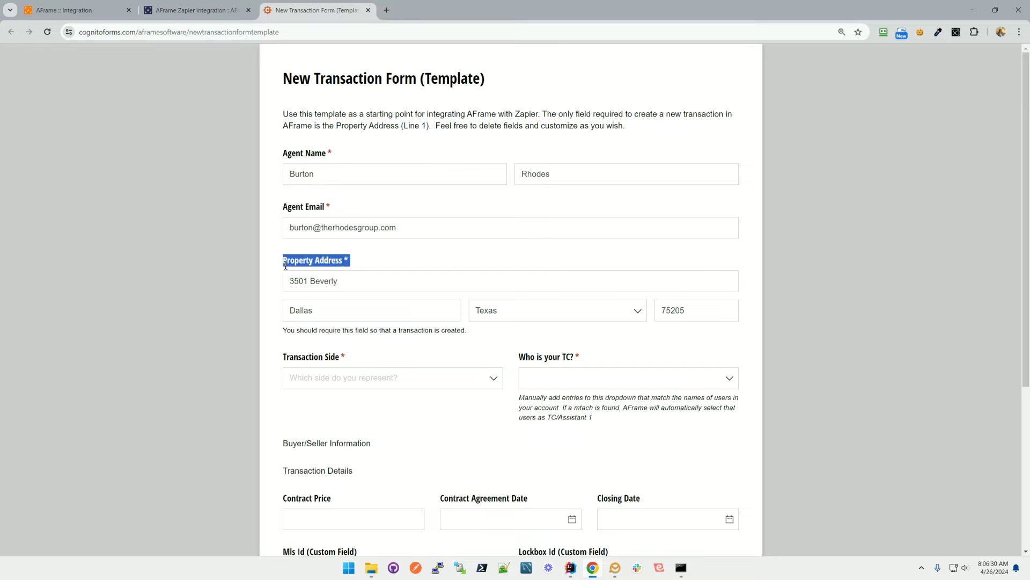
left_click(364, 265)
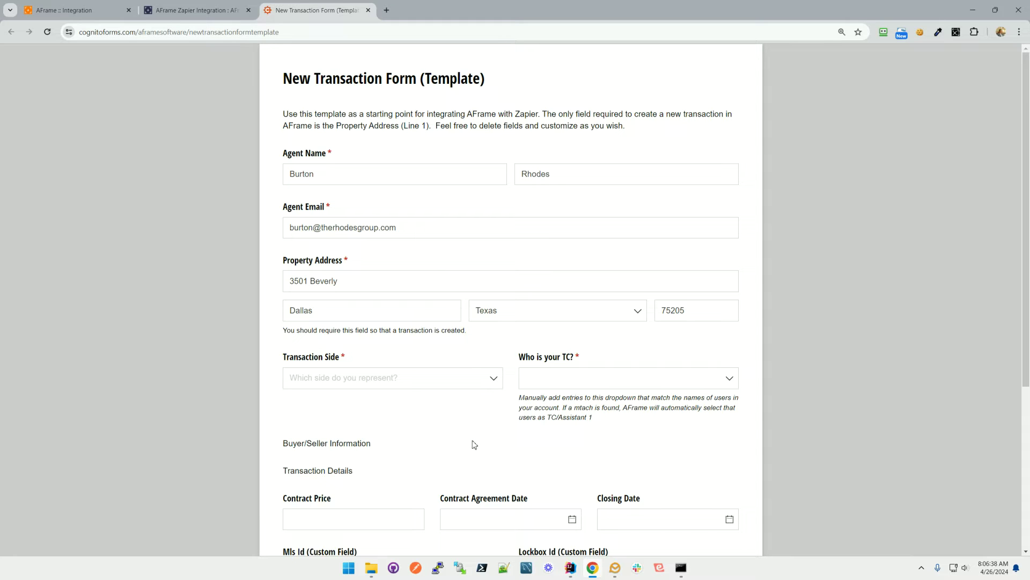
left_click_drag(284, 261, 336, 263)
left_click(335, 262)
scroll(386, 354, "down", 2)
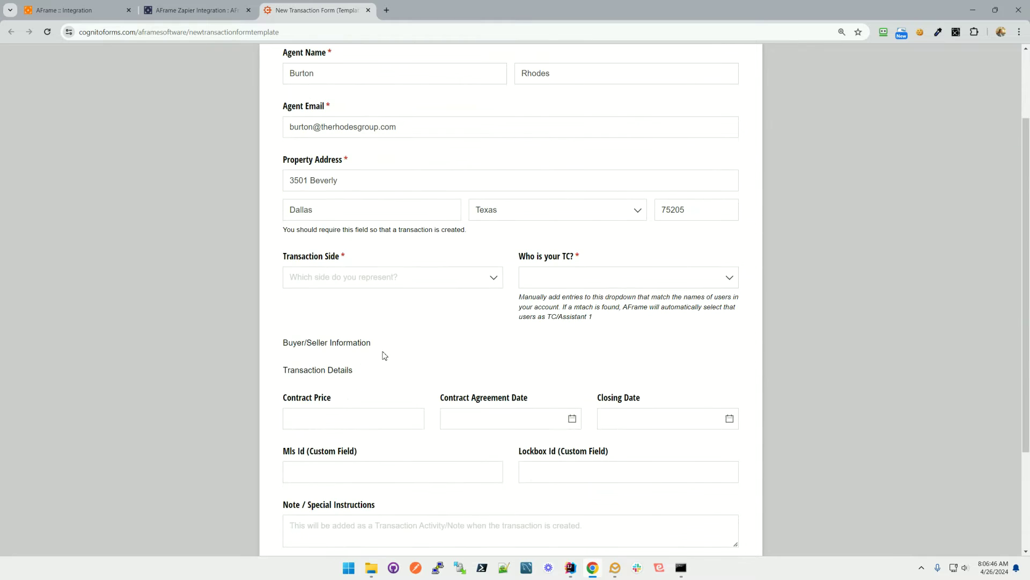
Set Transaction Side to Dual and pick the listed team member as TC.
left_click(330, 280)
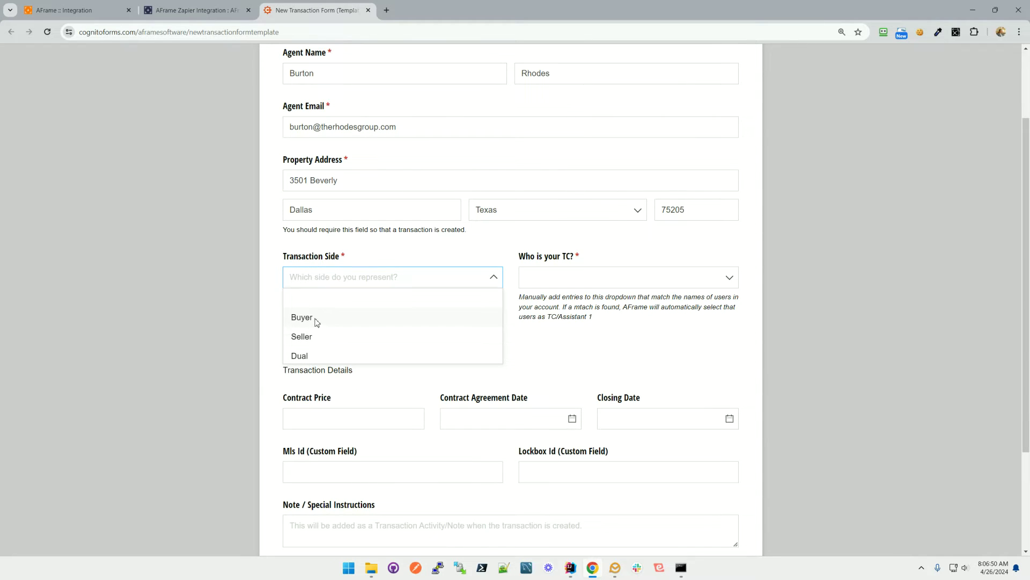
left_click(312, 355)
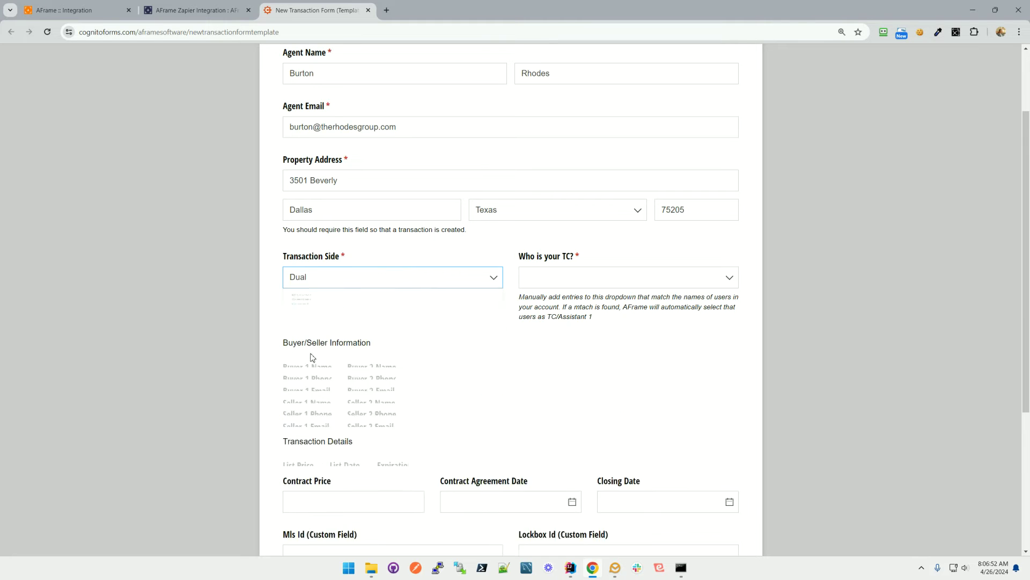
scroll(345, 324, "down", 2)
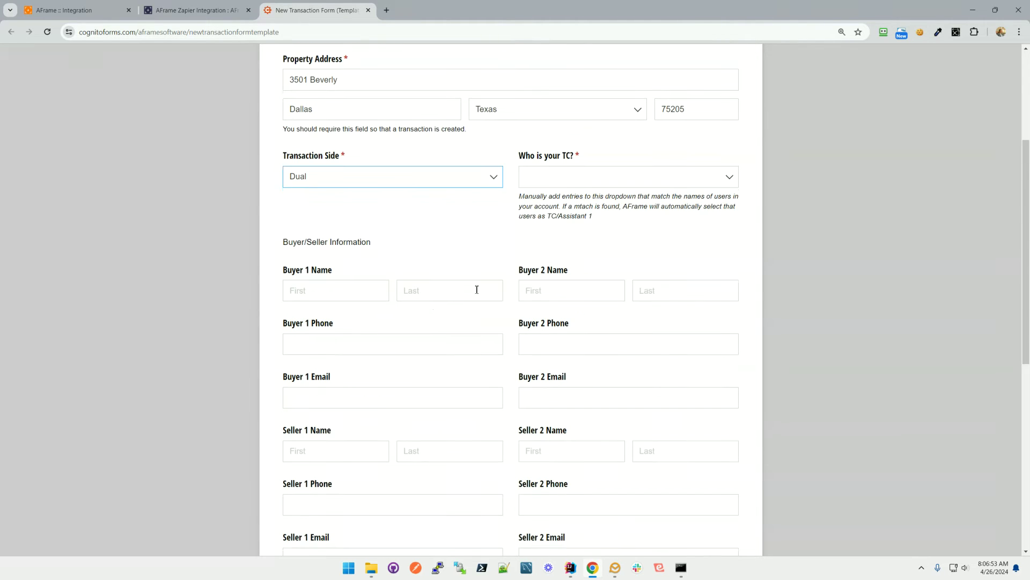
left_click(552, 175)
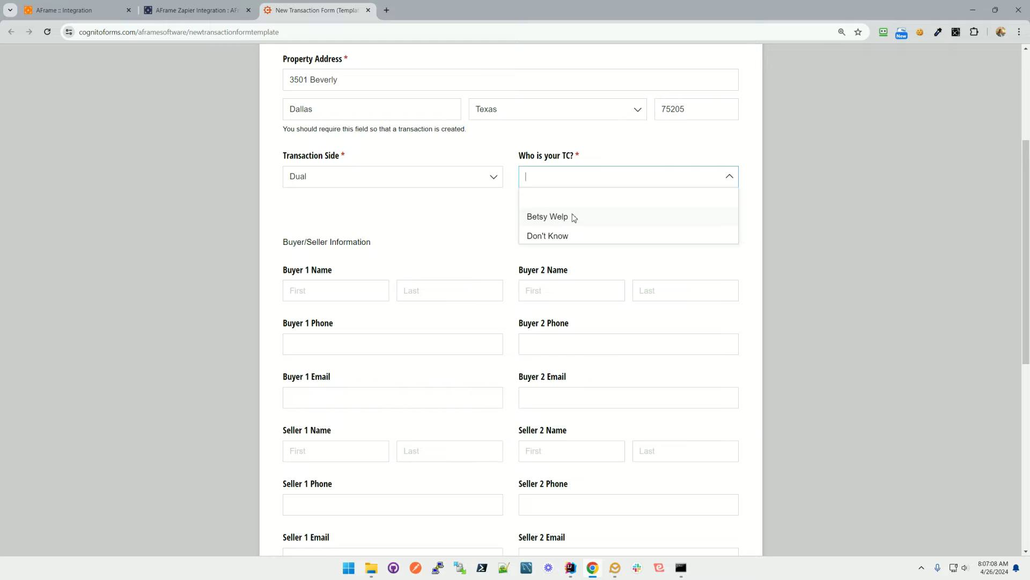
left_click(574, 217)
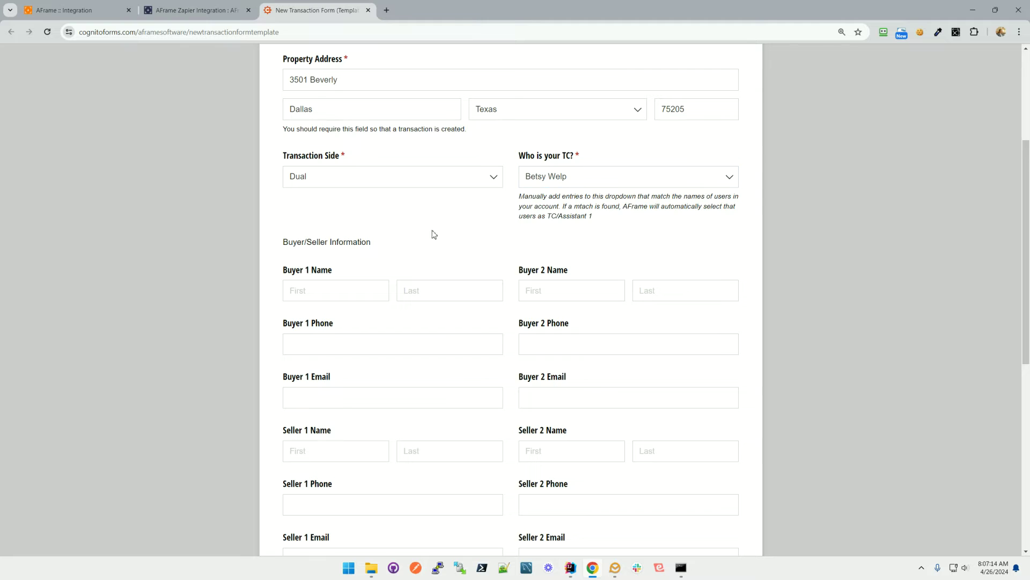
scroll(432, 230, "down", 4)
scroll(432, 230, "up", 1)
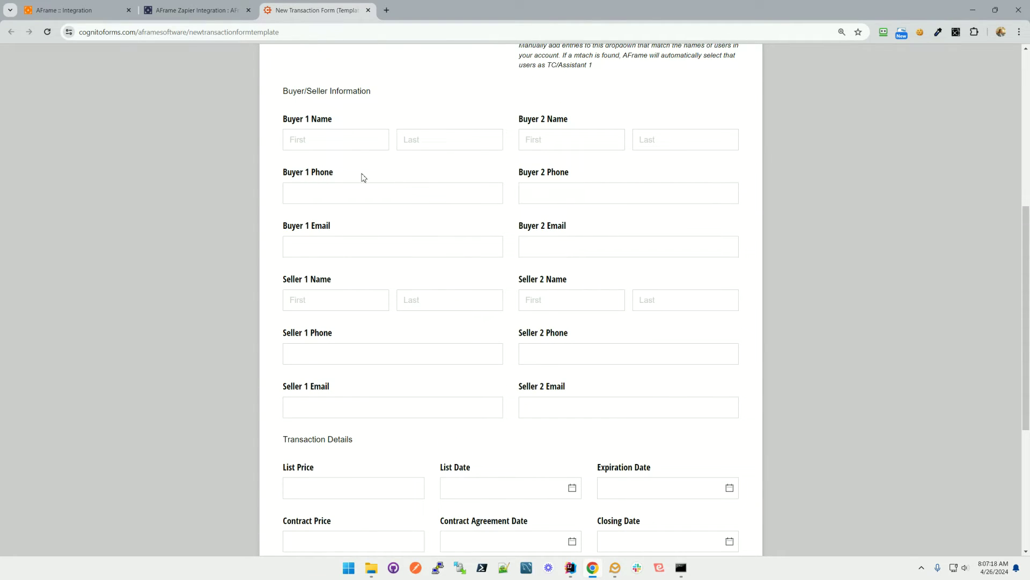
Enter Buyer 1's first name, last name, phone number and e-mail.
left_click(335, 141)
key("Tab")
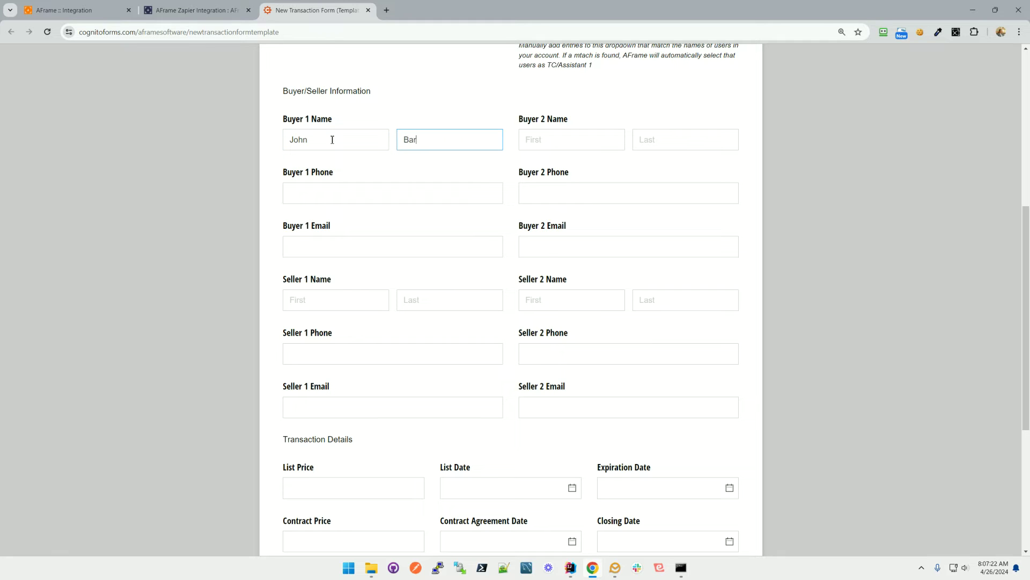
key("Tab")
key("Tab")
key("Tab")
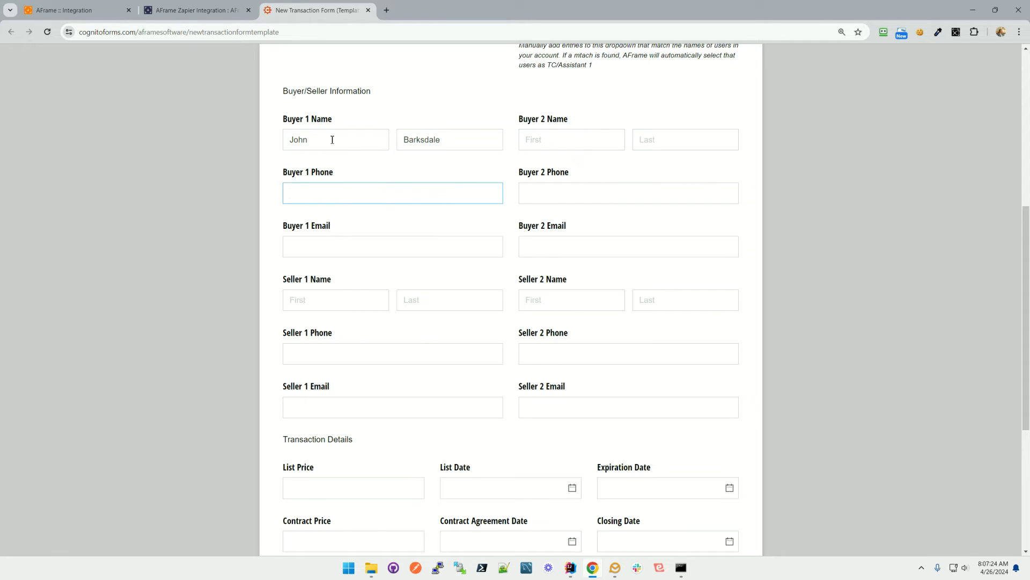
type("555) 555-5555")
key("Tab")
key("Tab")
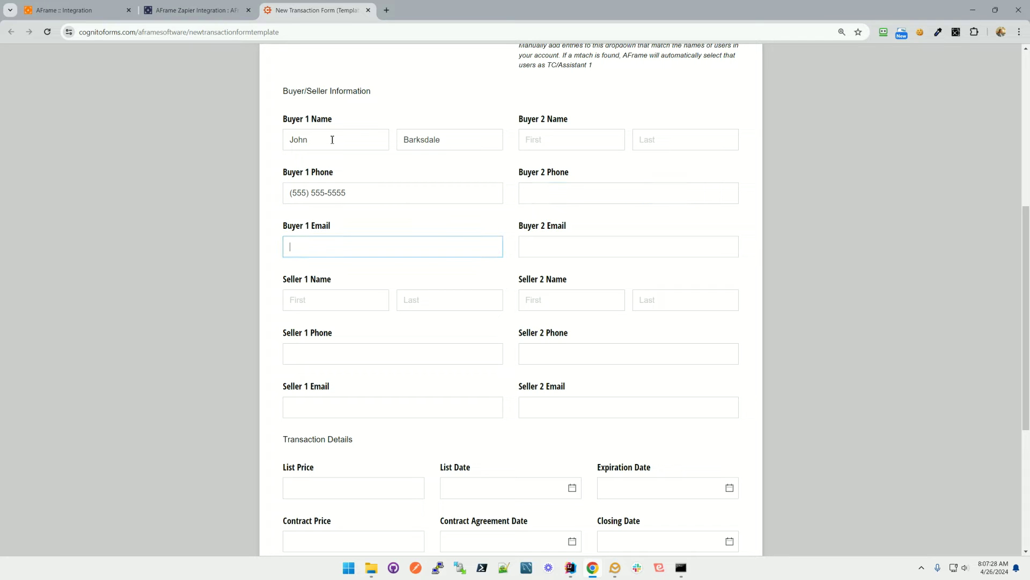
type("john@test.com")
scroll(493, 197, "down", 5)
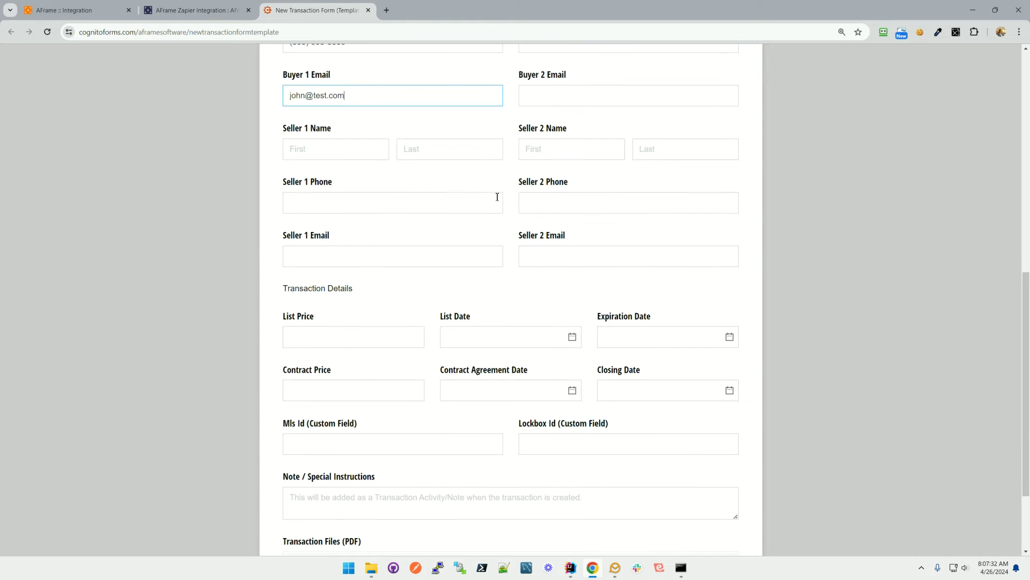
Set Contract Price to 2000000, agreement date April 25, 2024 and closing date April 30, 2024.
left_click(334, 232)
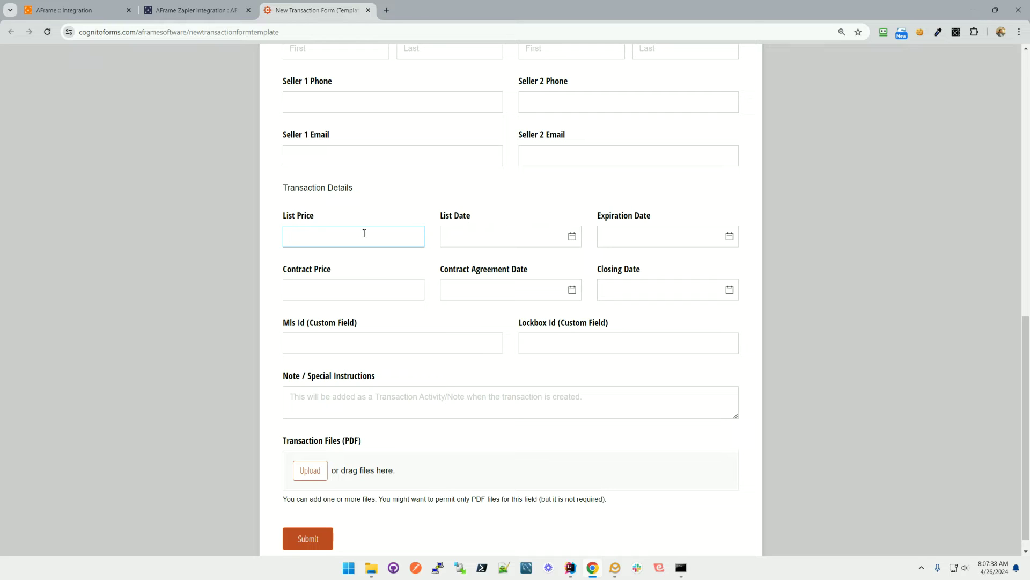
left_click(335, 298)
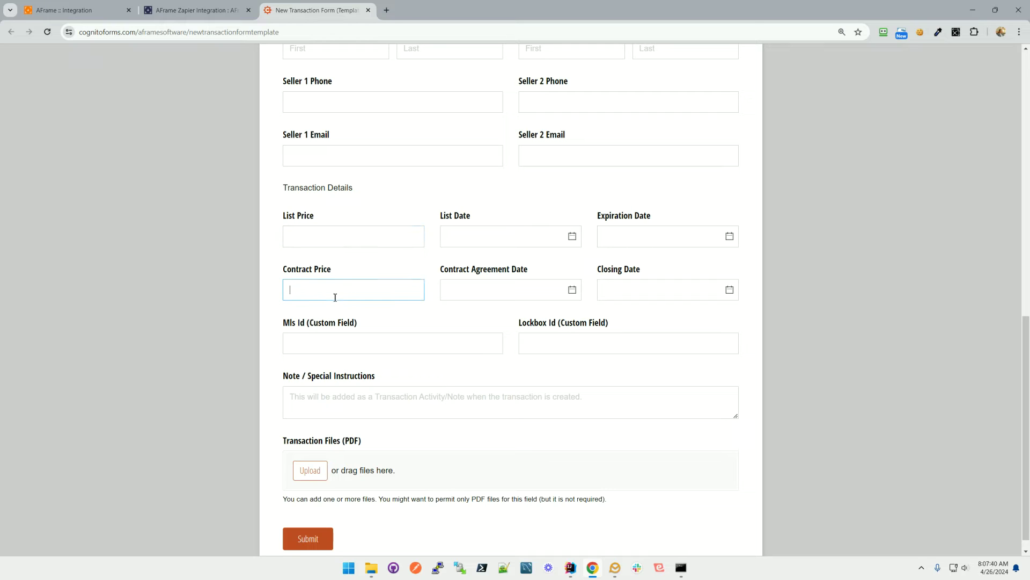
type("2000000")
left_click(568, 295)
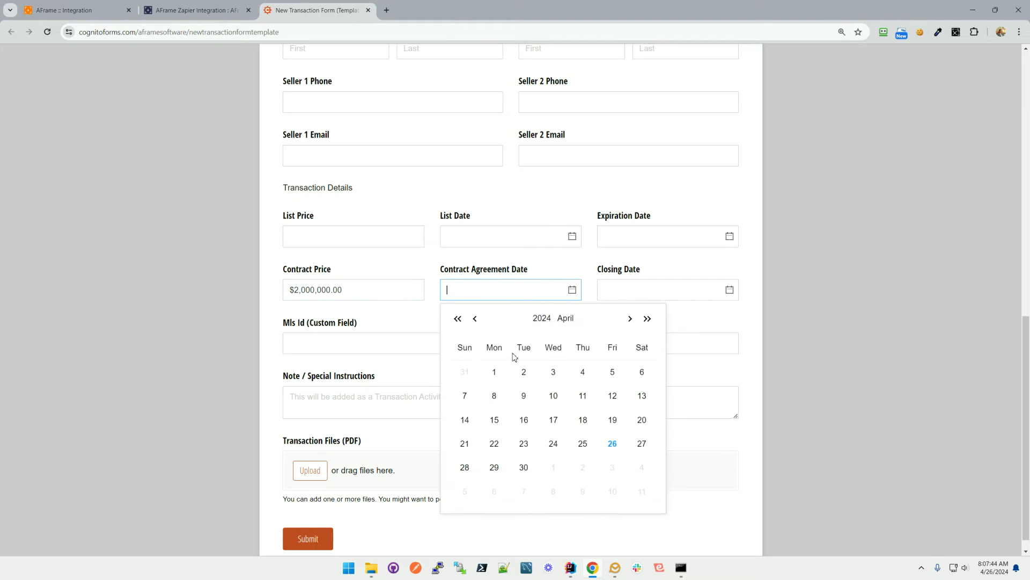
left_click(582, 445)
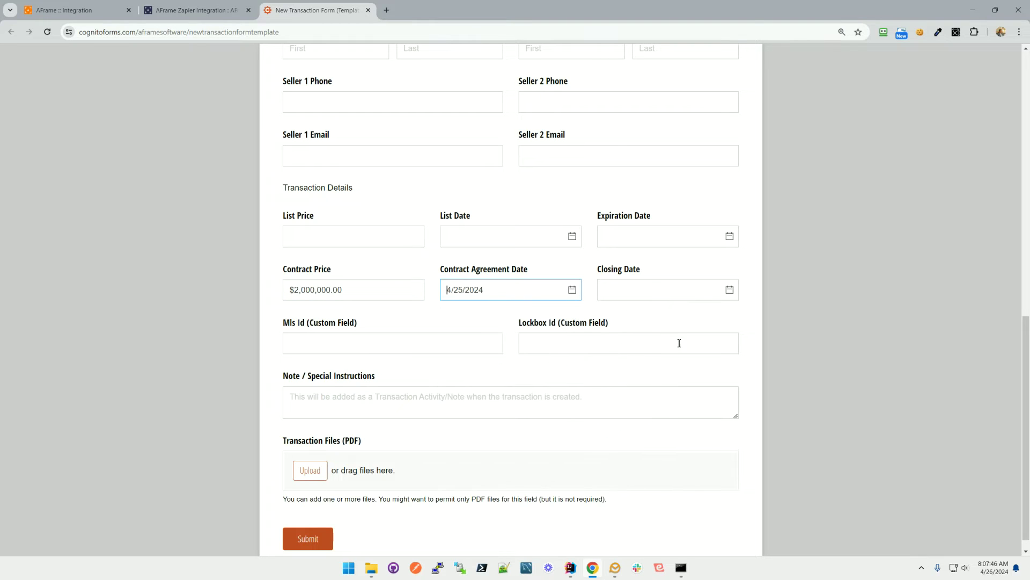
left_click(725, 290)
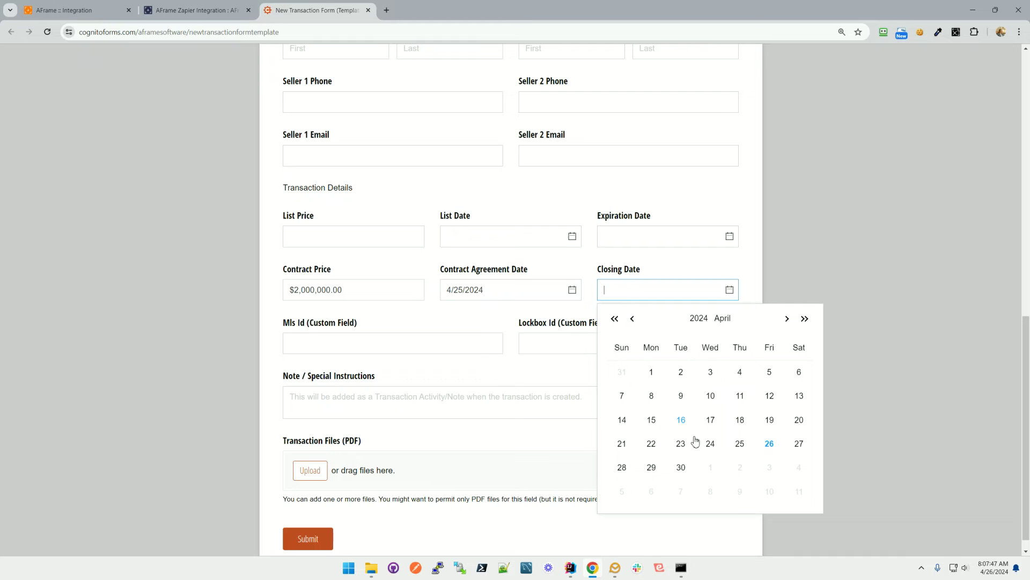
left_click(682, 469)
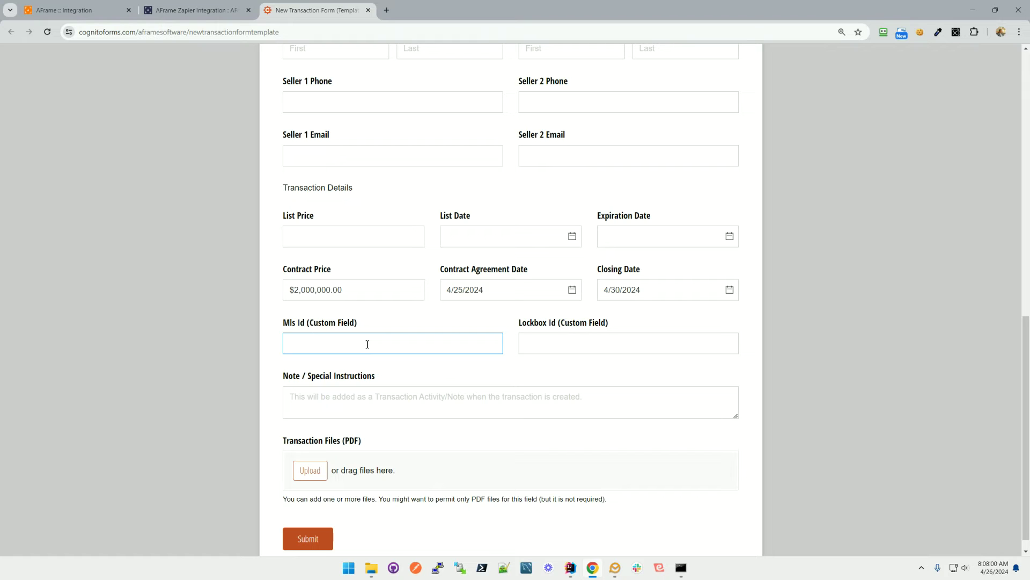
Fill in the Mls Id and Lockbox Id and write the note 'This is a note'.
type("3241234")
left_click(633, 340)
type("12341234")
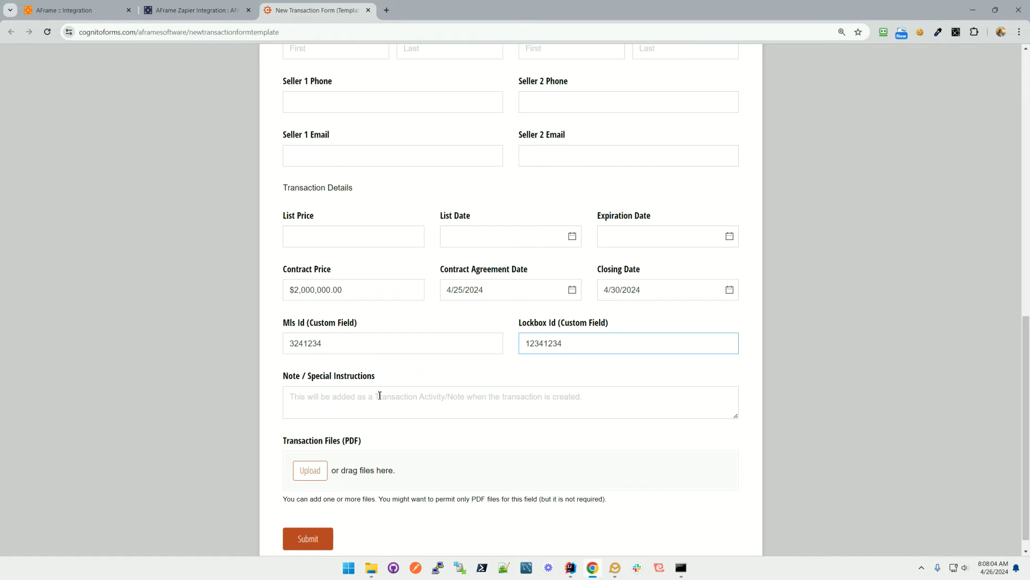
left_click(377, 394)
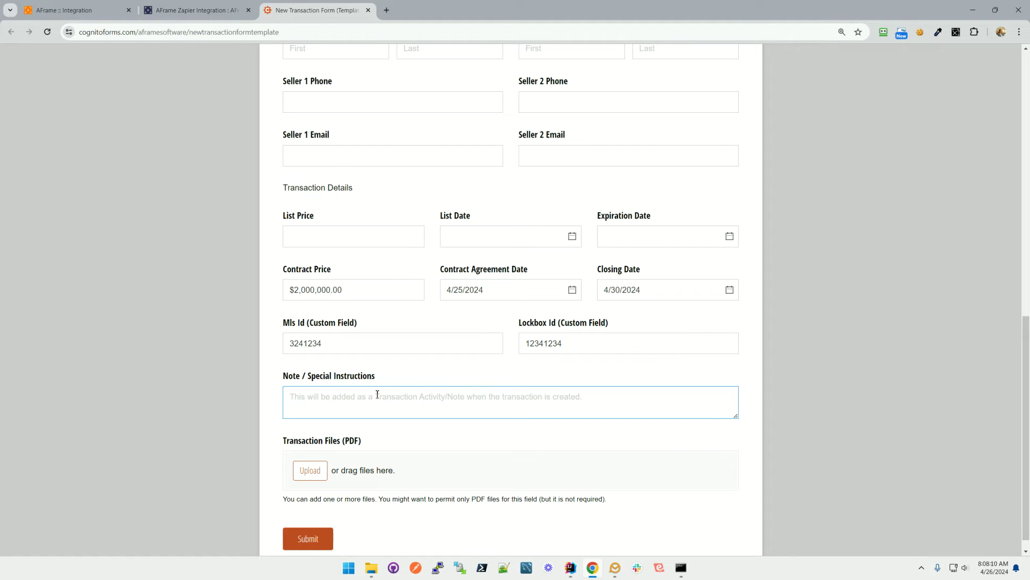
type("This")
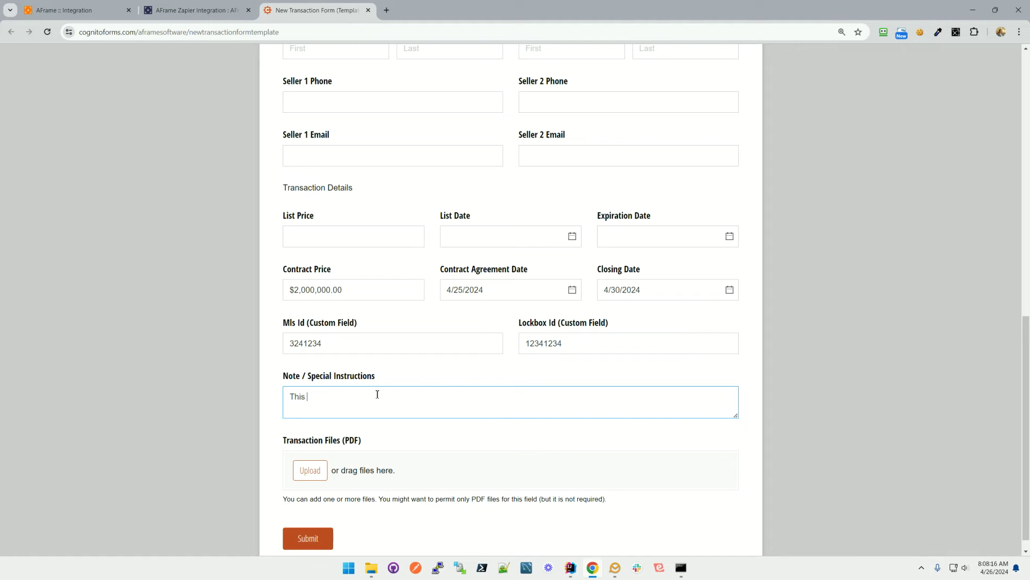
type("is a note")
scroll(293, 317, "down", 1)
Attach all five transaction PDFs, including Amendment.pdf, and submit the form.
left_click(316, 454)
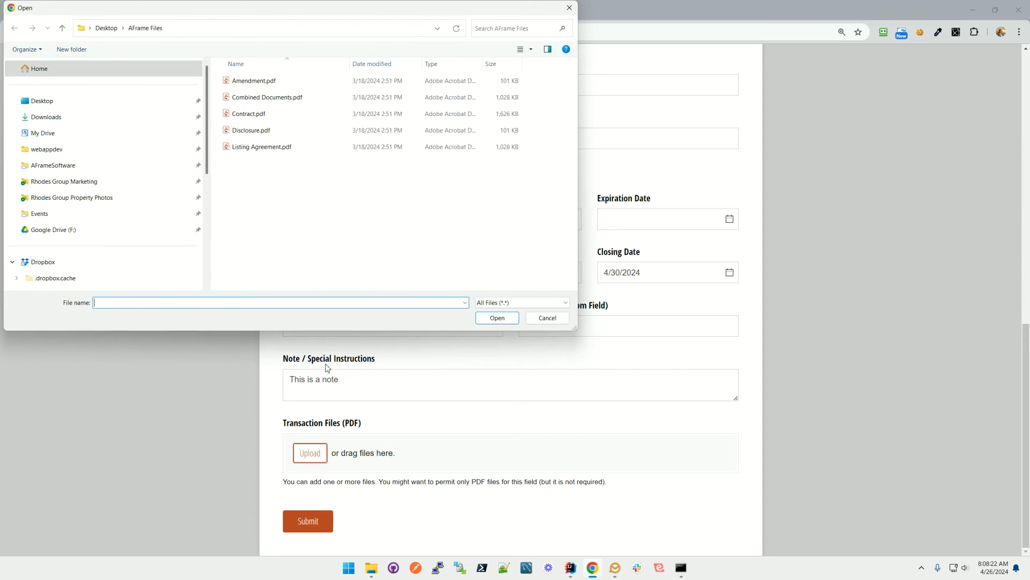
left_click(254, 81)
left_click(278, 149, "shift")
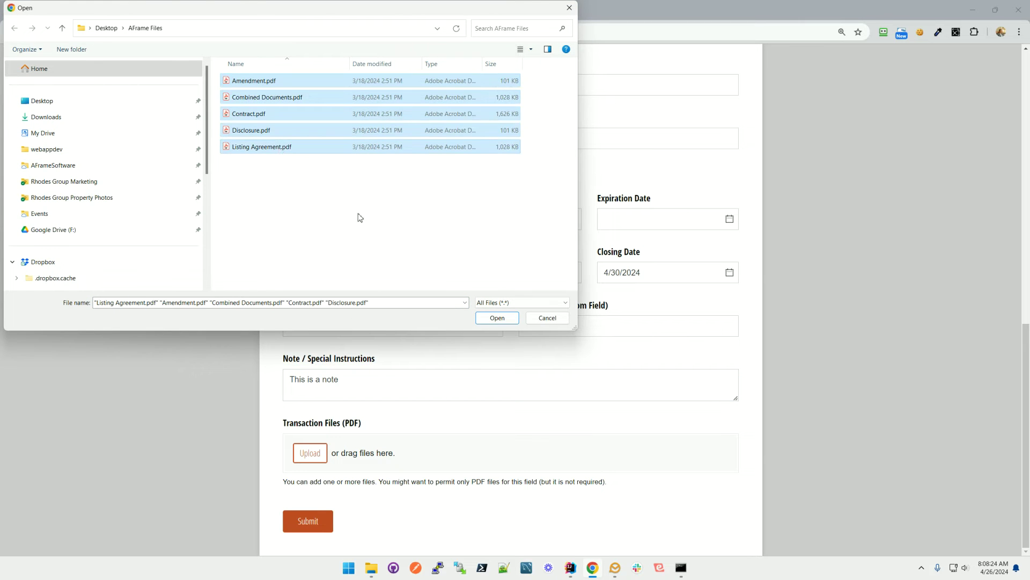
left_click(490, 317)
scroll(356, 349, "down", 3)
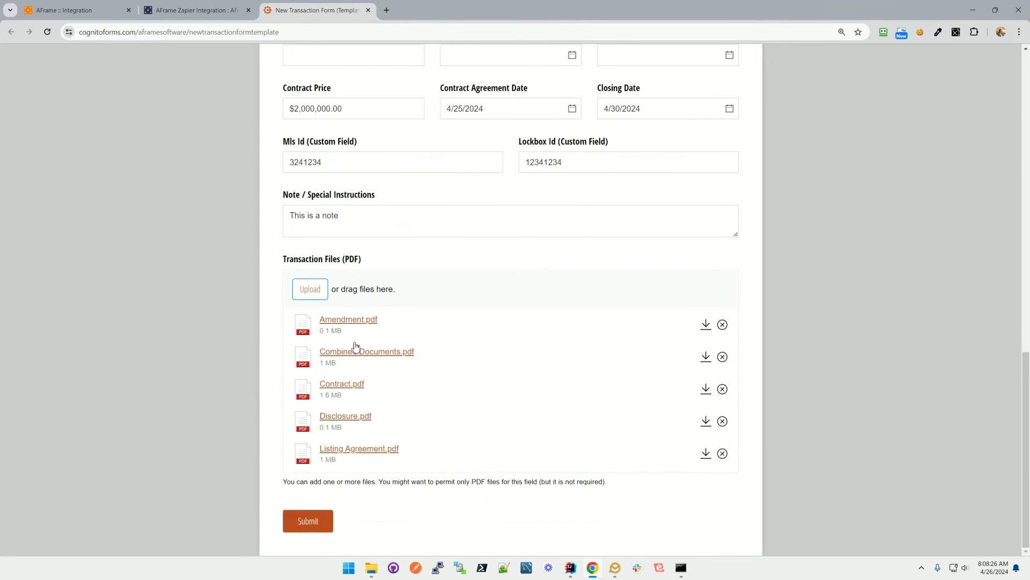
left_click(310, 520)
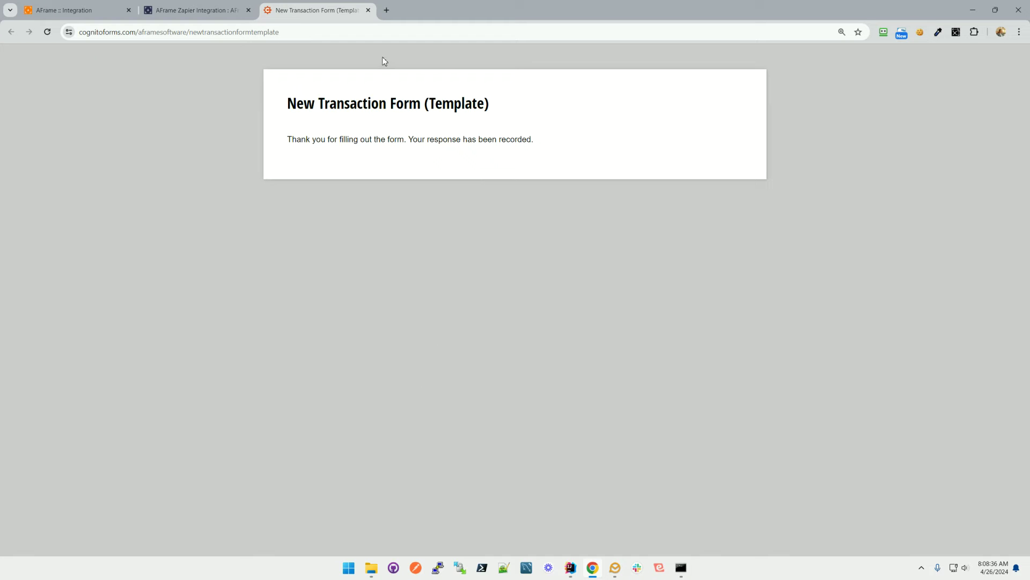
left_click(112, 16)
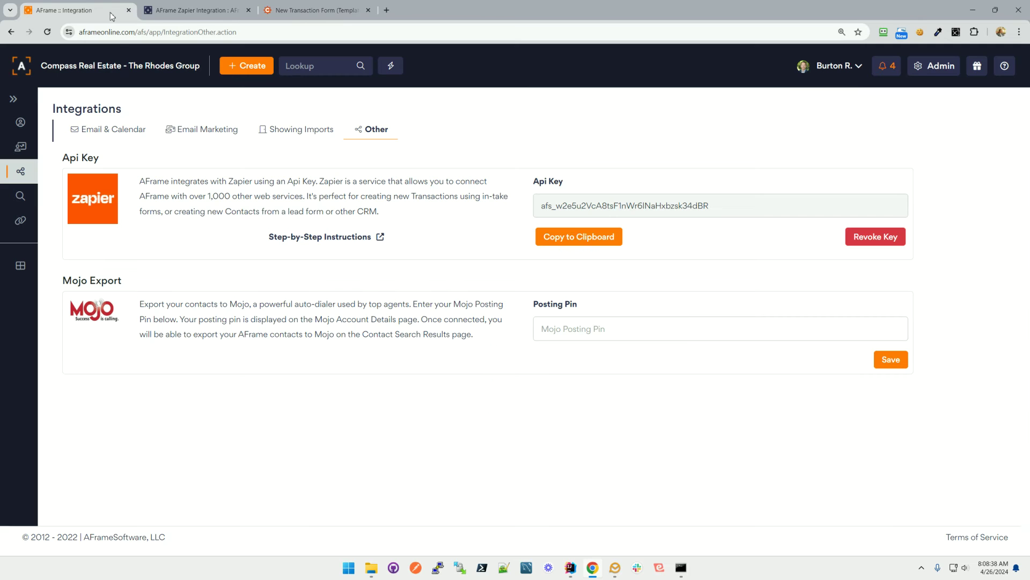
left_click(22, 65)
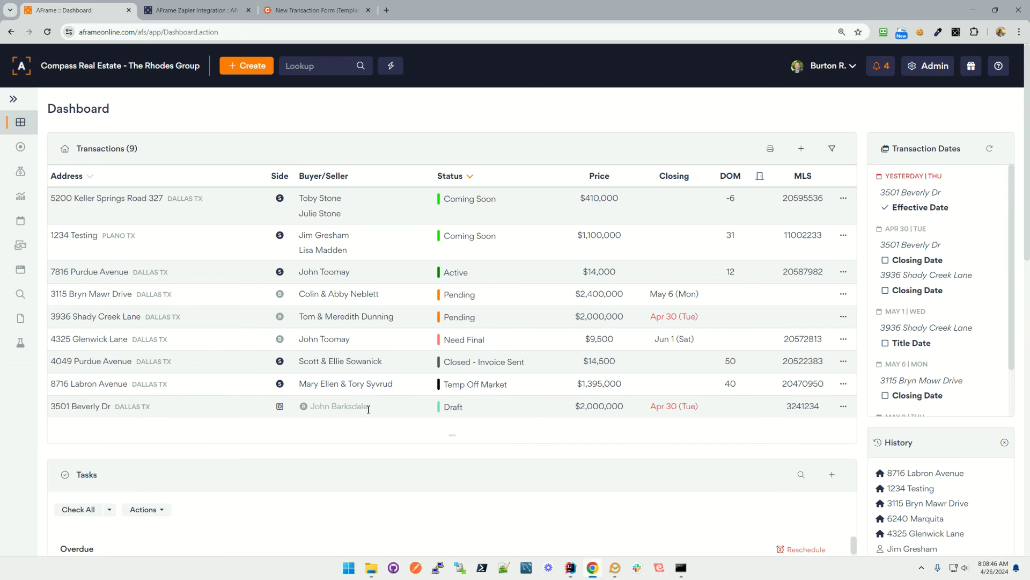
left_click_drag(375, 409, 309, 409)
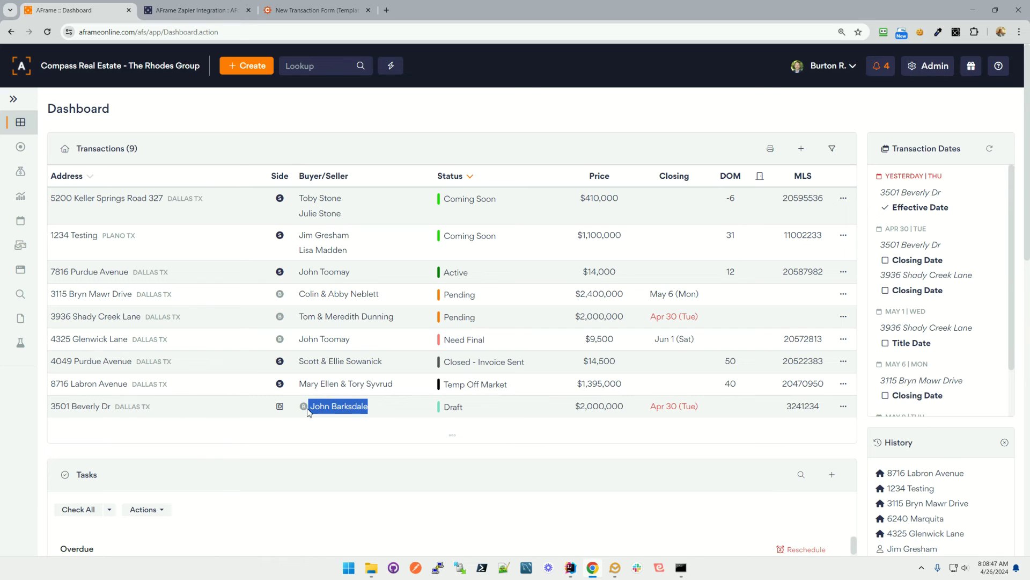
double_click(452, 406)
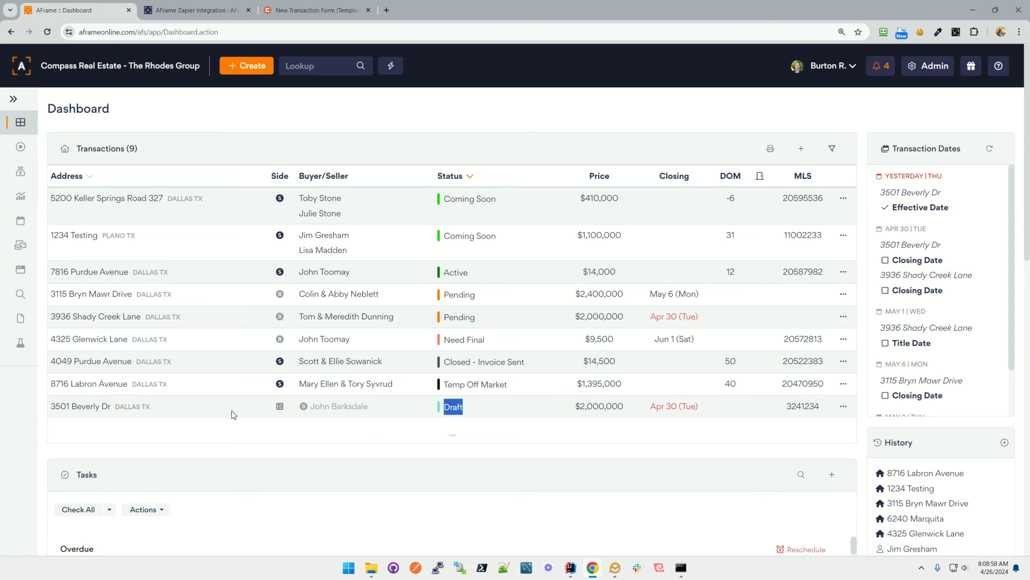
left_click(92, 410)
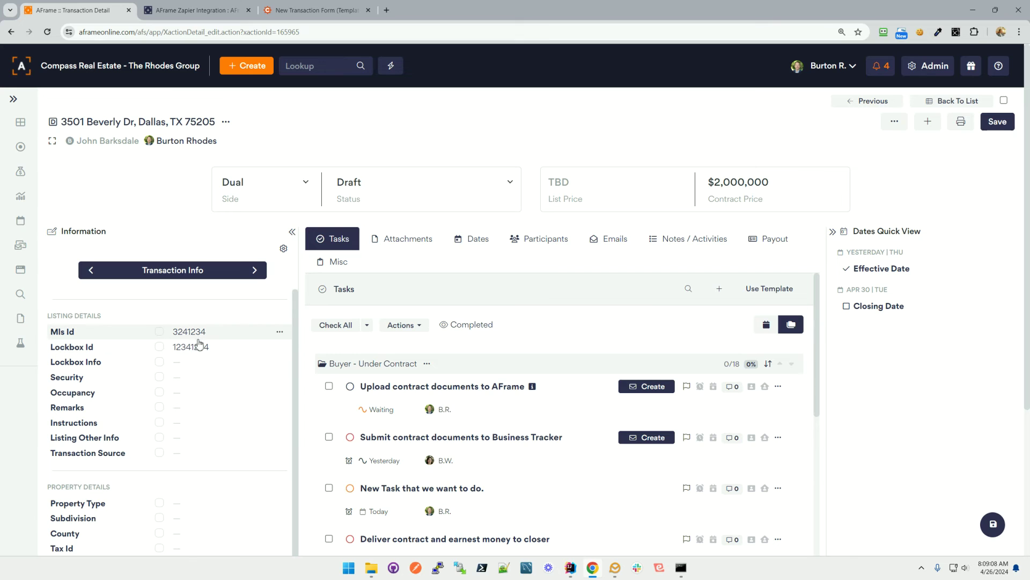
Hide the Information panel and check the five attached PDFs, leaving Use Template unchanged.
left_click(292, 232)
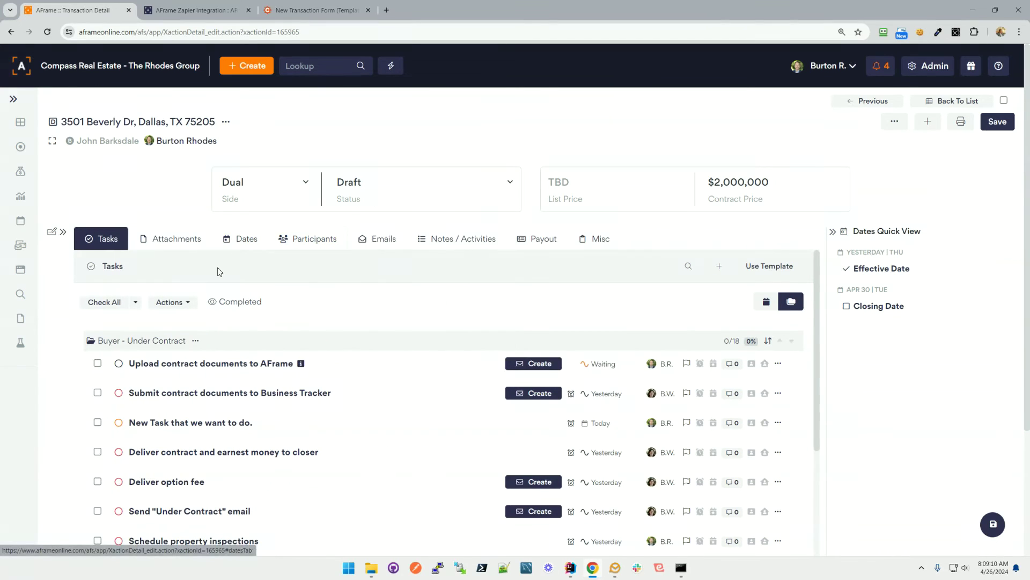
left_click(178, 243)
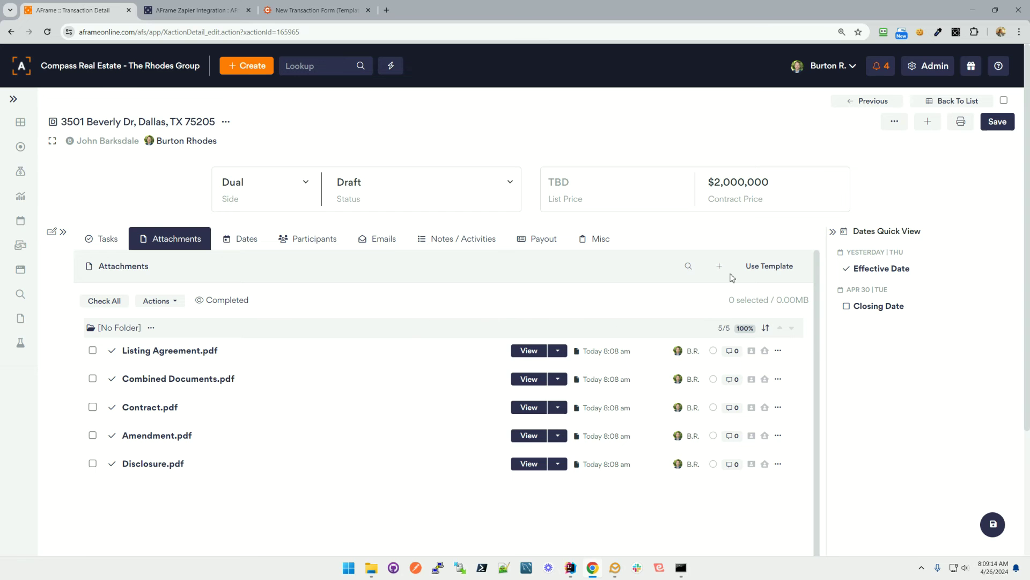
left_click(754, 267)
left_click(588, 295)
Check the 4/25/2024 effective date on the Dates tab without changing it.
left_click(246, 239)
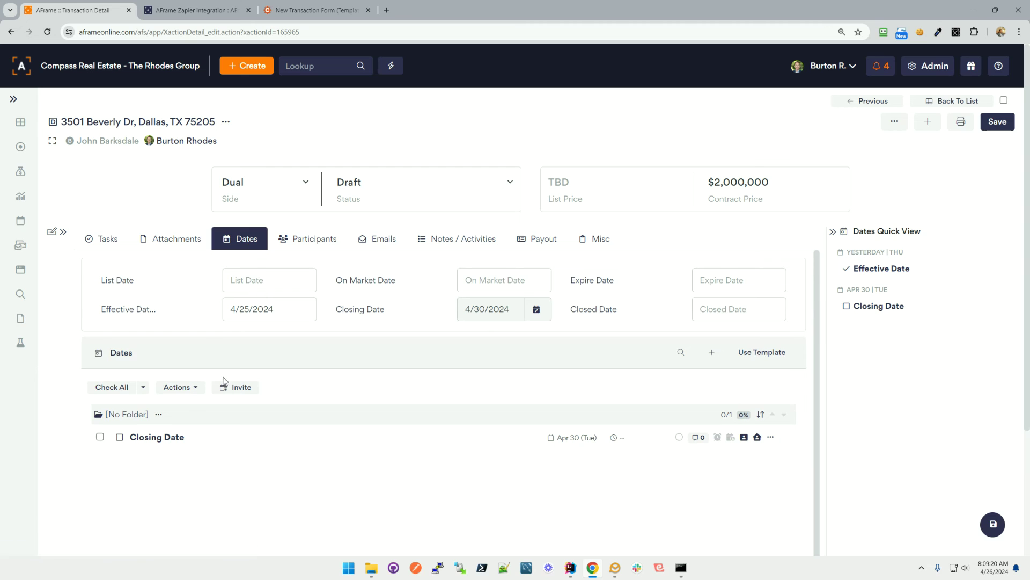
left_click(298, 315)
left_click(212, 311)
Review the participants: the primary agent, the TC assistant and the buyer.
left_click(319, 241)
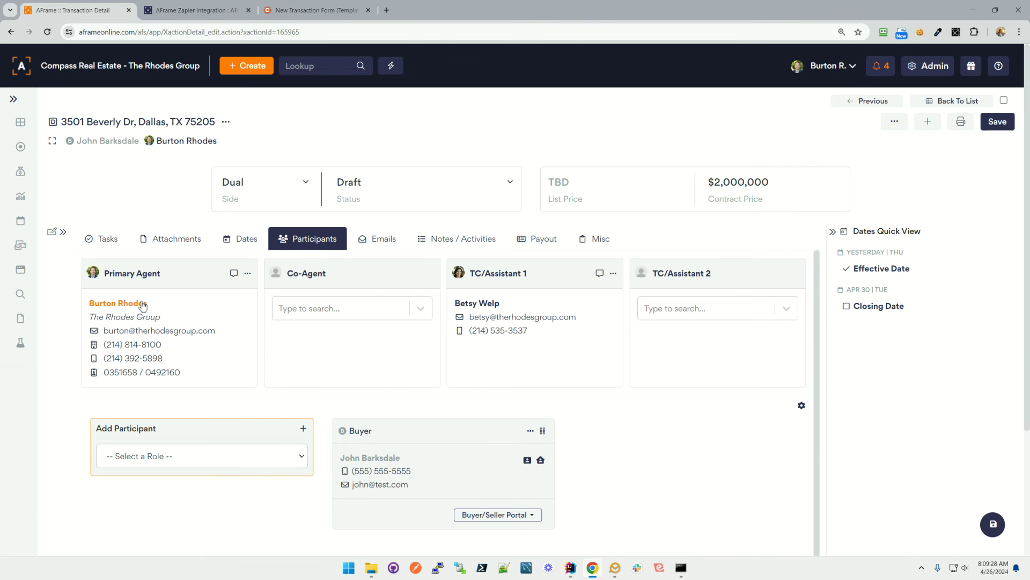
left_click_drag(161, 305, 91, 306)
left_click(182, 306)
left_click_drag(509, 309, 455, 307)
left_click(517, 352)
scroll(516, 352, "down", 2)
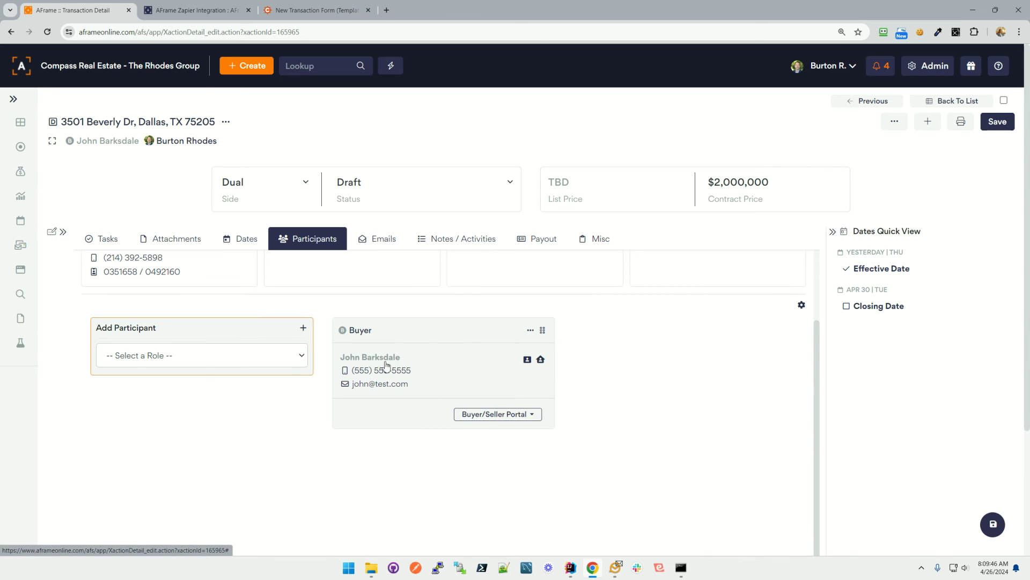
left_click_drag(402, 357, 341, 356)
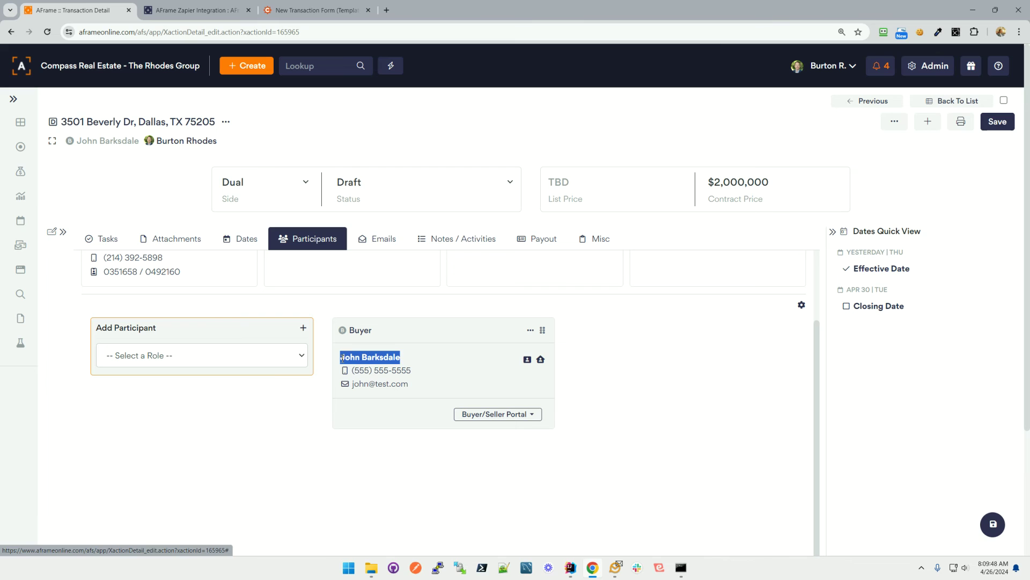
left_click(436, 360)
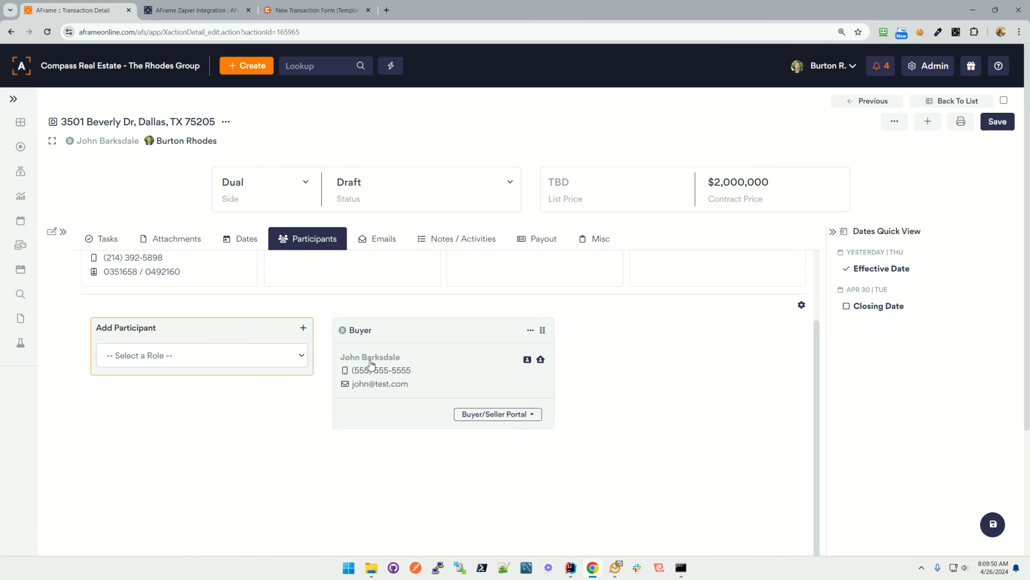
Quick Edit the buyer's contact and choose Save Only In Transaction.
left_click(530, 330)
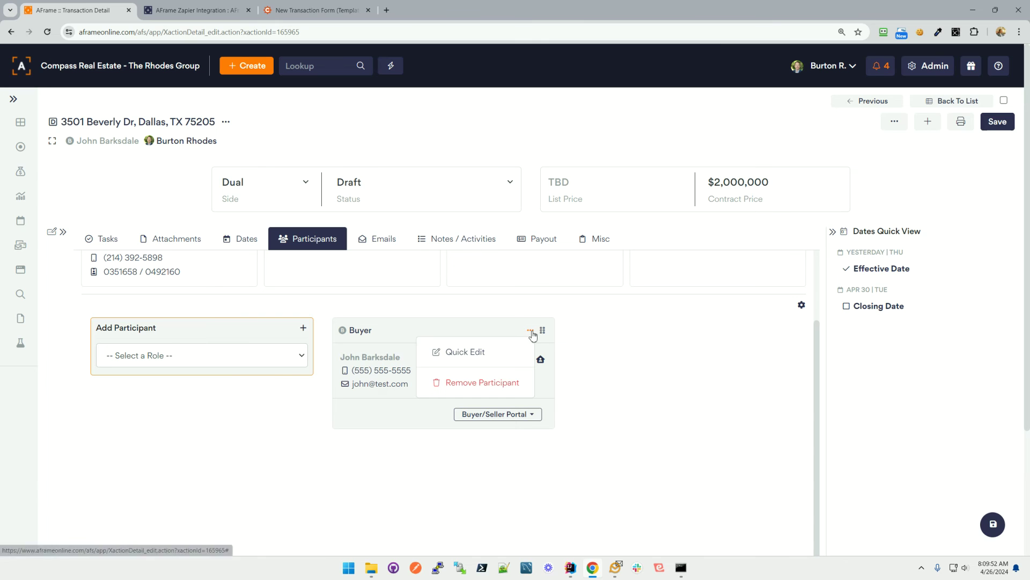
left_click(475, 353)
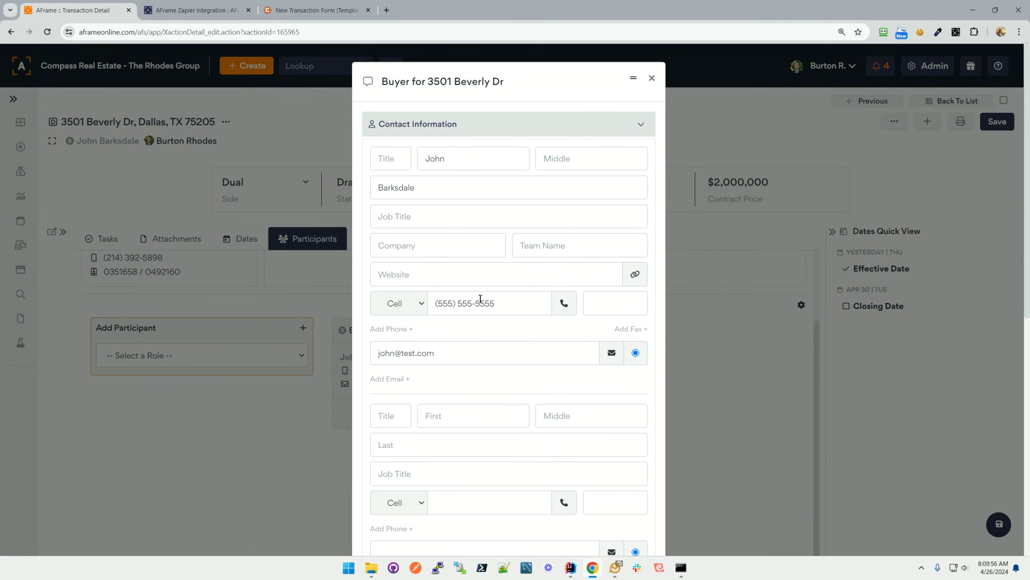
scroll(481, 299, "down", 8)
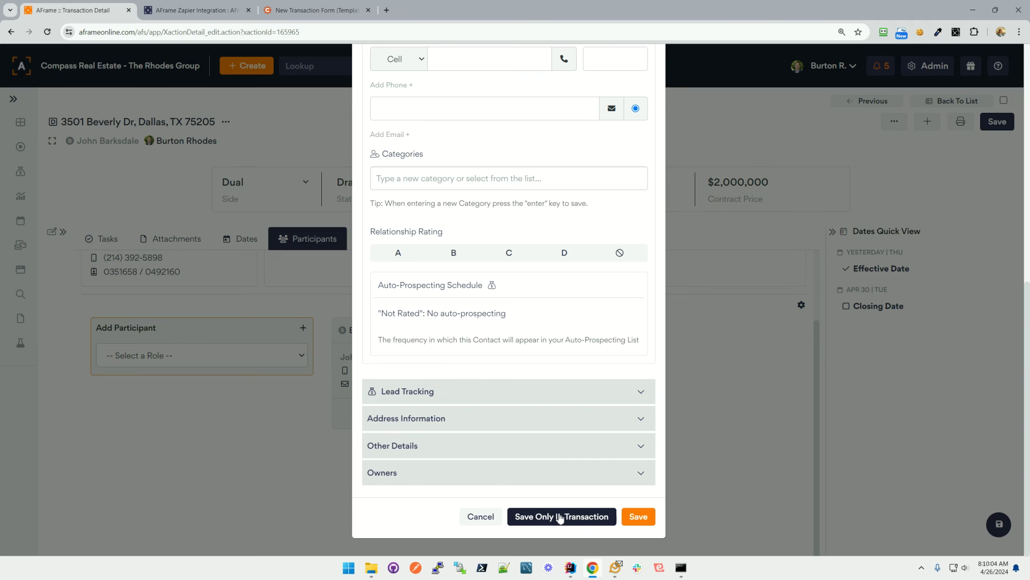
left_click(559, 516)
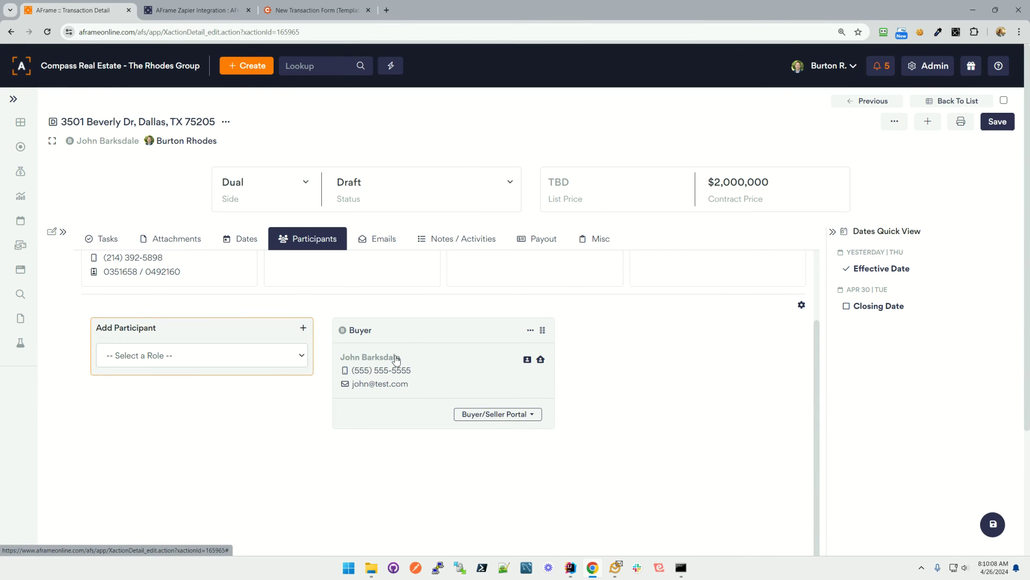
Confirm the note 'This is a note' appears under Notes / Activities.
left_click(440, 245)
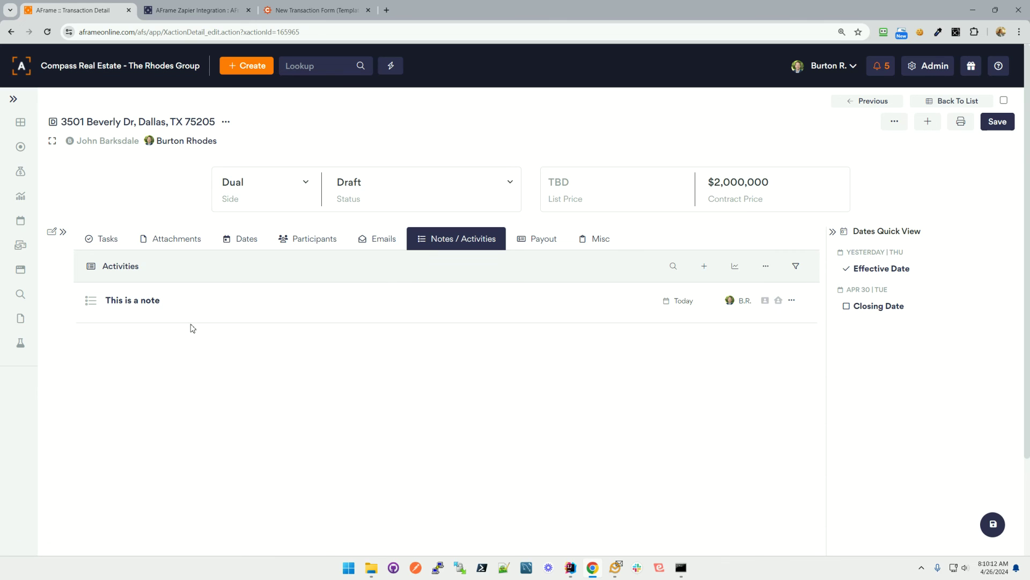
left_click_drag(162, 302, 113, 302)
left_click(213, 301)
Review the Buyer - Under Contract task list on the Tasks tab.
left_click(110, 240)
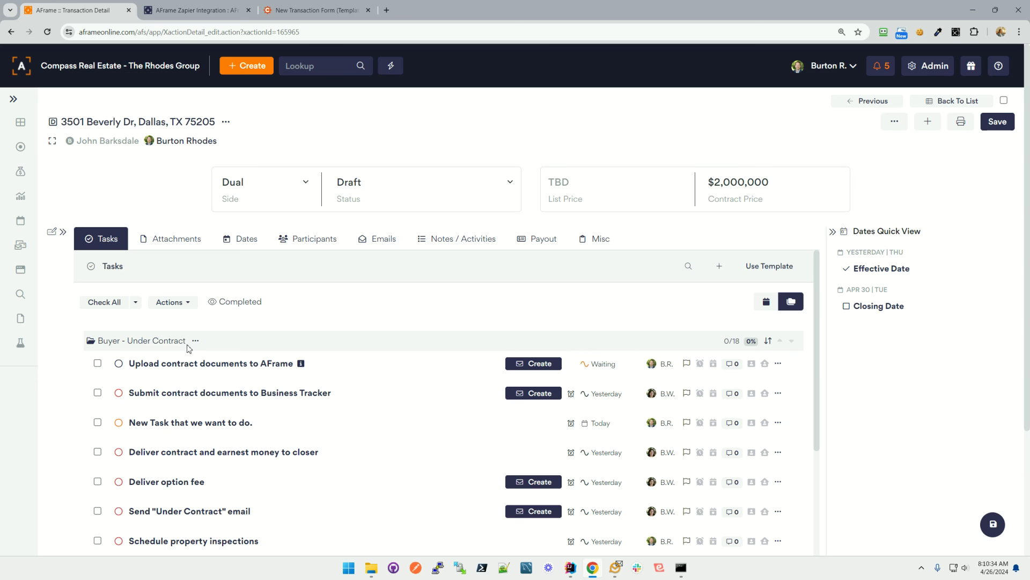
left_click_drag(187, 346, 164, 328)
left_click(223, 319)
scroll(347, 342, "down", 3)
scroll(350, 343, "down", 5)
scroll(313, 401, "up", 10)
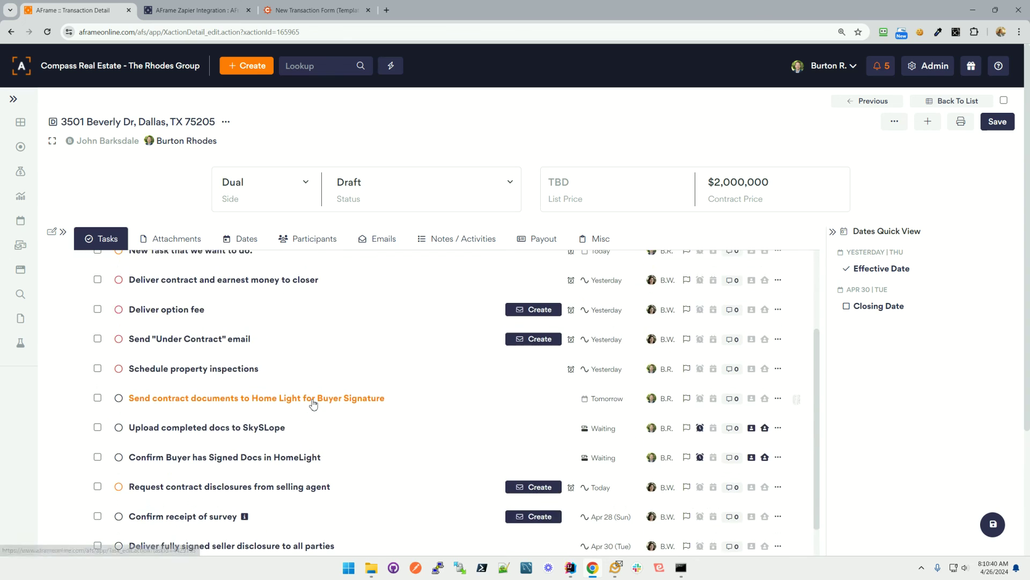